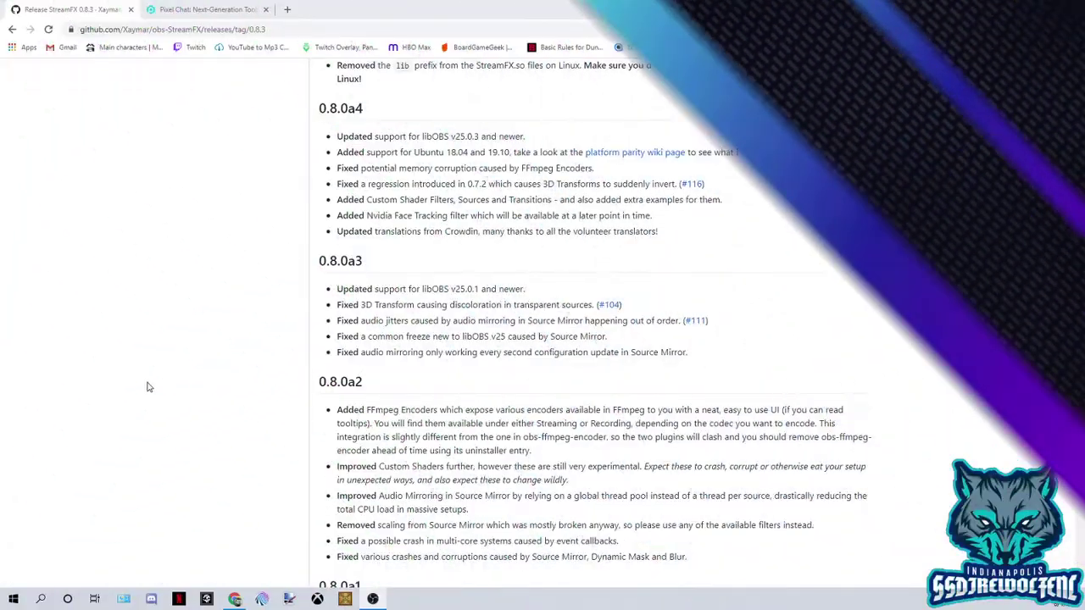
Download the streamfx-ubuntu1804-clang9-0.8.3.0-ee225959.zip asset from the release's Assets list
scroll(234, 348, up, 3)
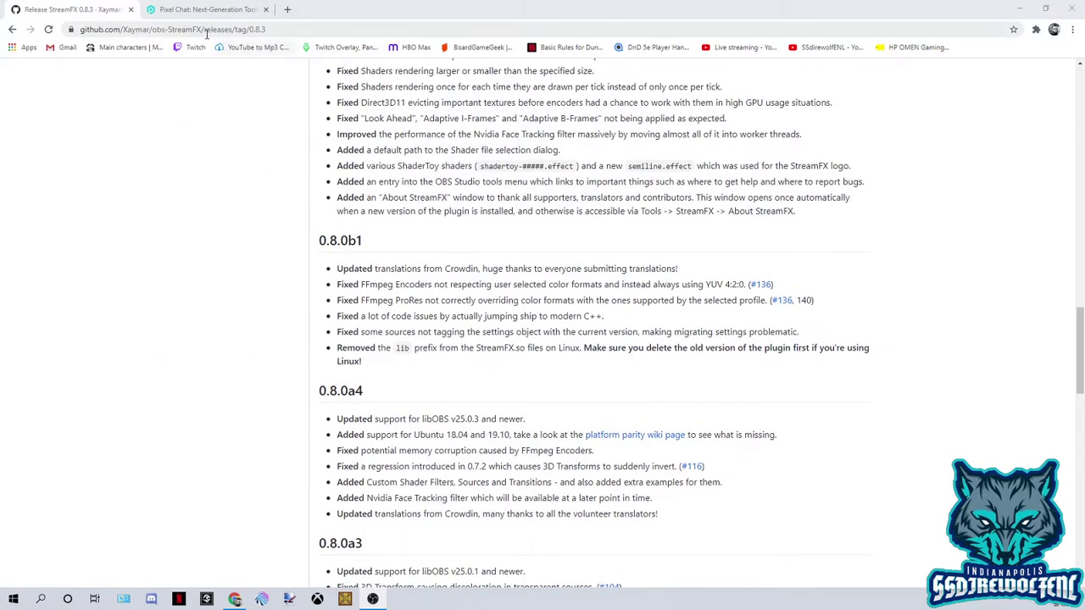
scroll(302, 299, down, 15)
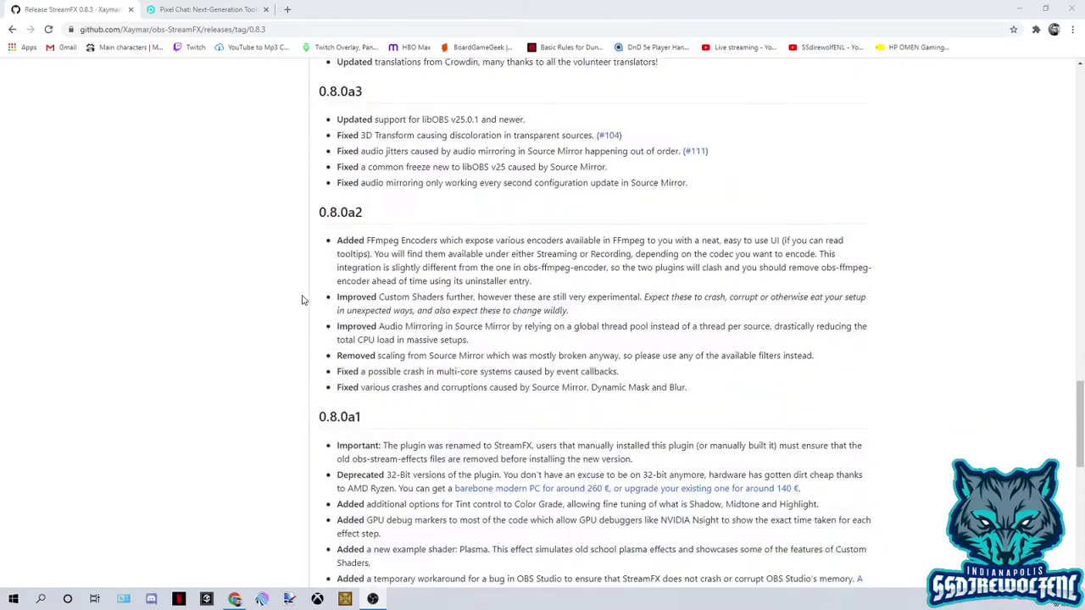
scroll(306, 307, down, 2)
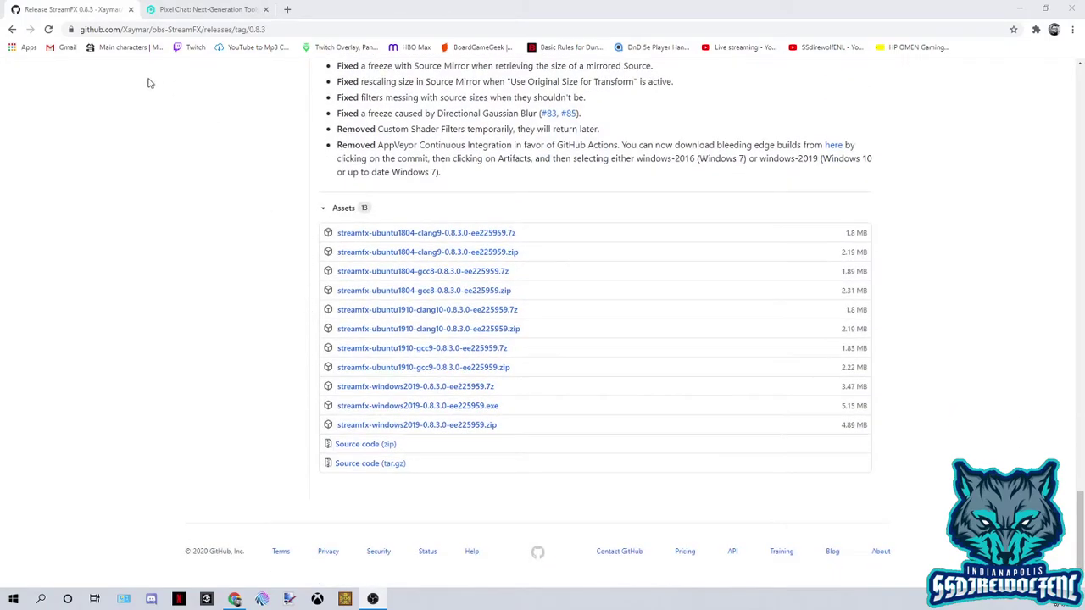
click(502, 254)
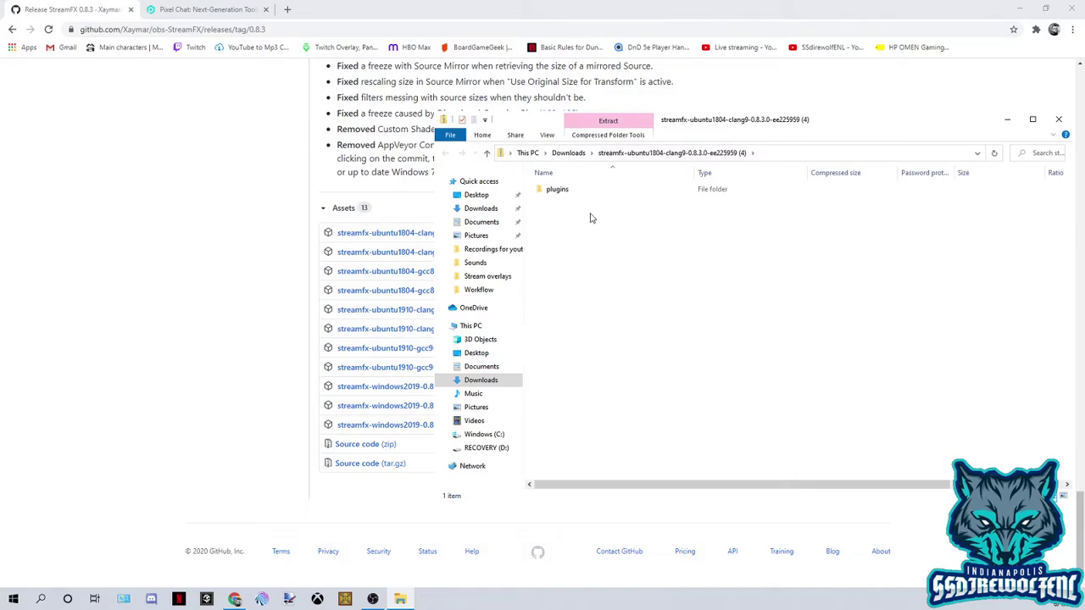
Find OBS Studio through the search and open its actual program folder
click(43, 598)
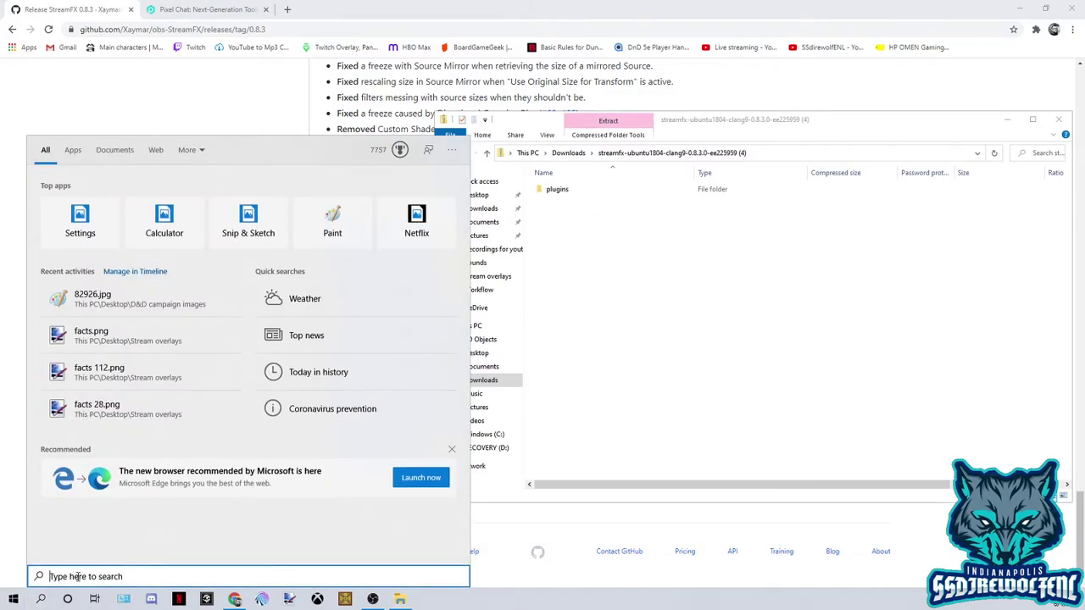
text(obs)
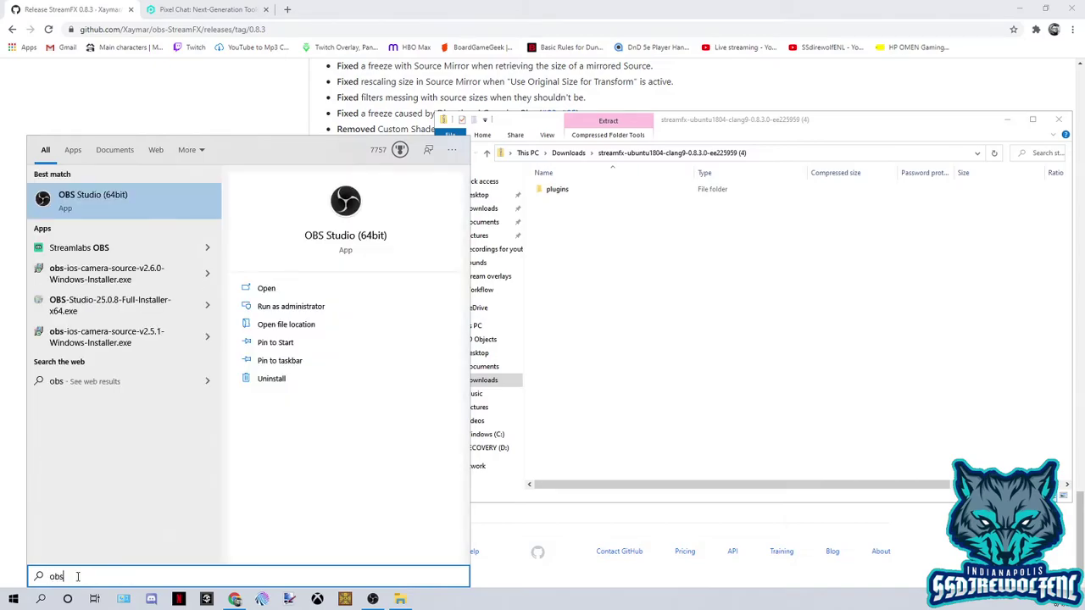
right_click(112, 205)
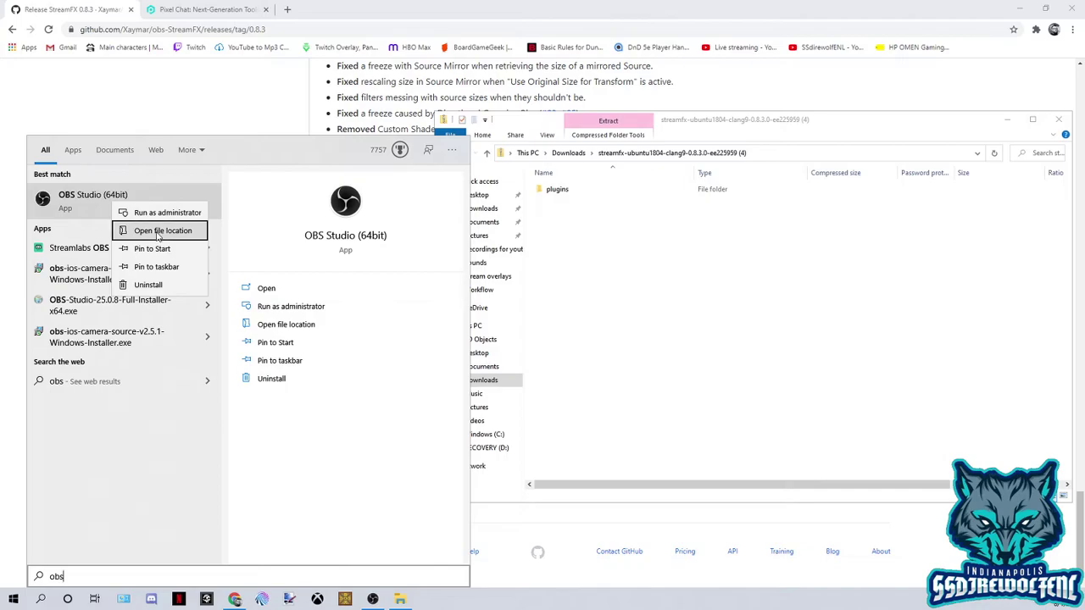
click(157, 230)
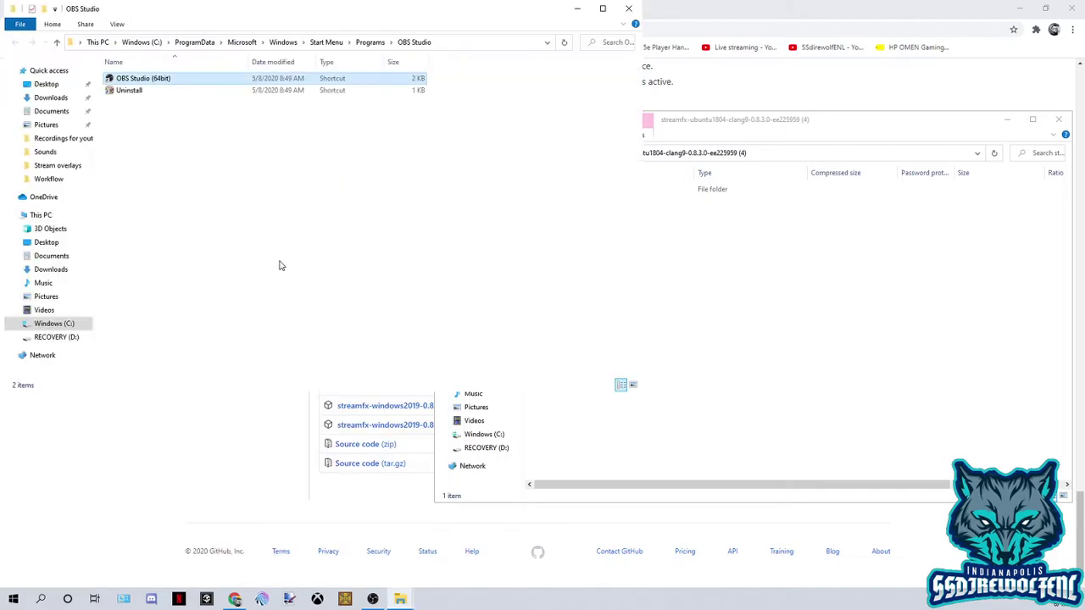
right_click(158, 83)
click(195, 118)
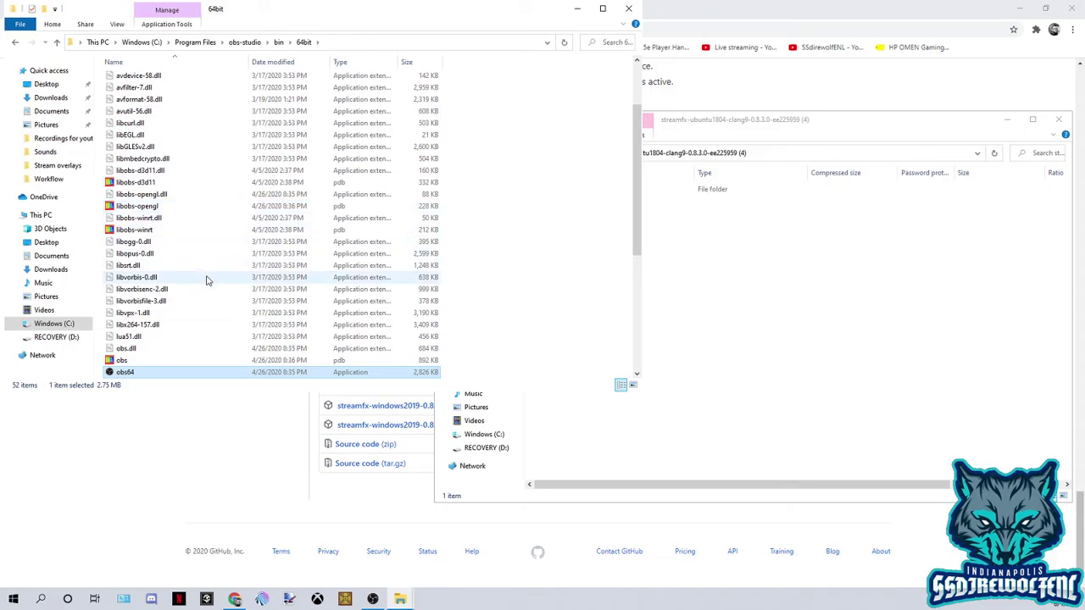
Go into data\obs-plugins, which already holds a StreamFX folder, and bring GitHub back
scroll(208, 281, up, 2)
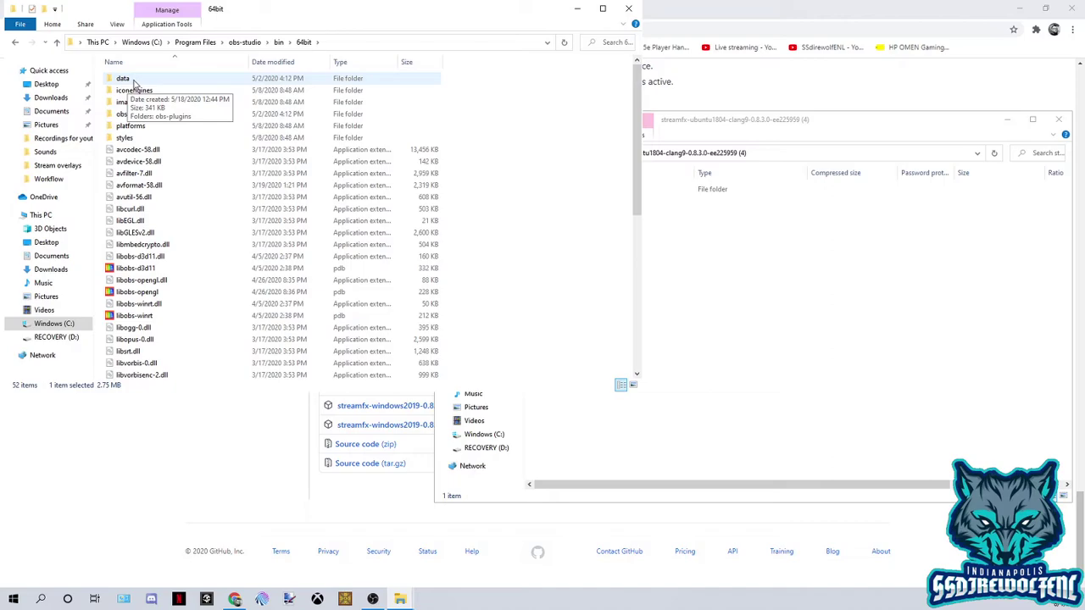
double_click(133, 79)
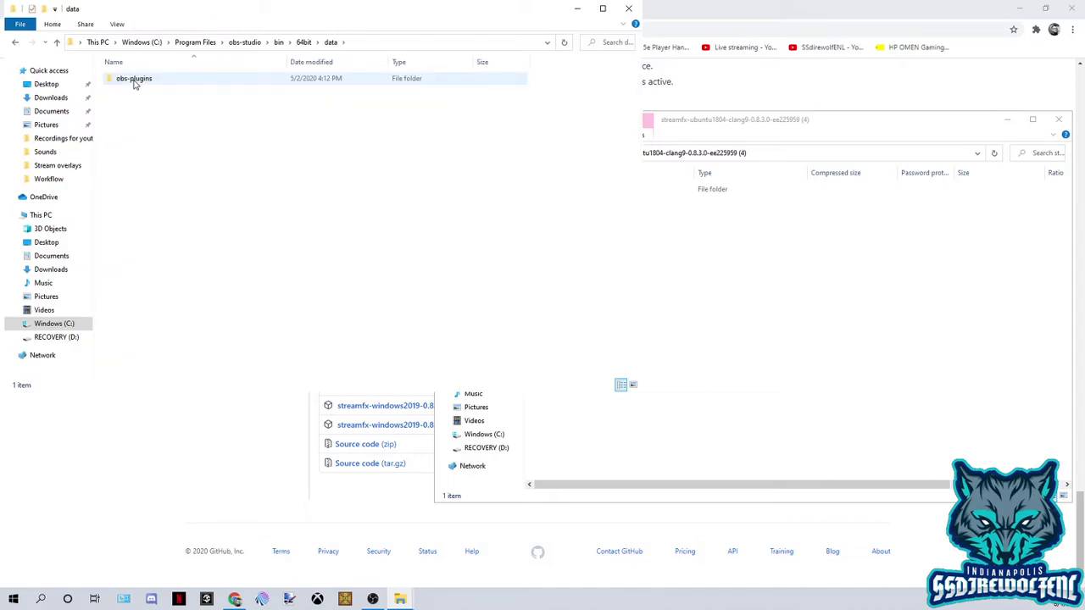
double_click(133, 79)
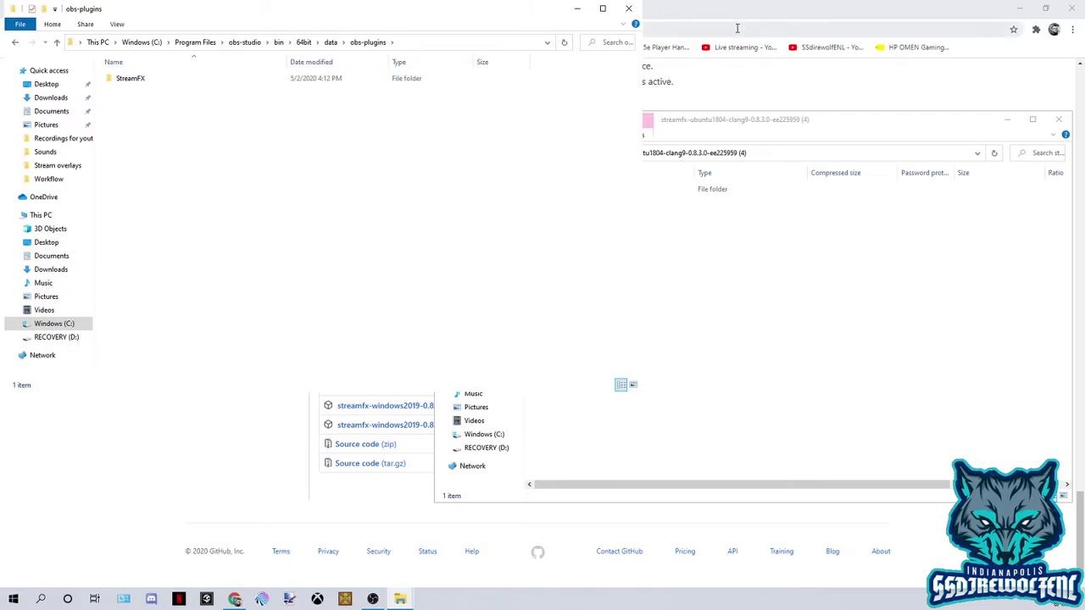
click(831, 104)
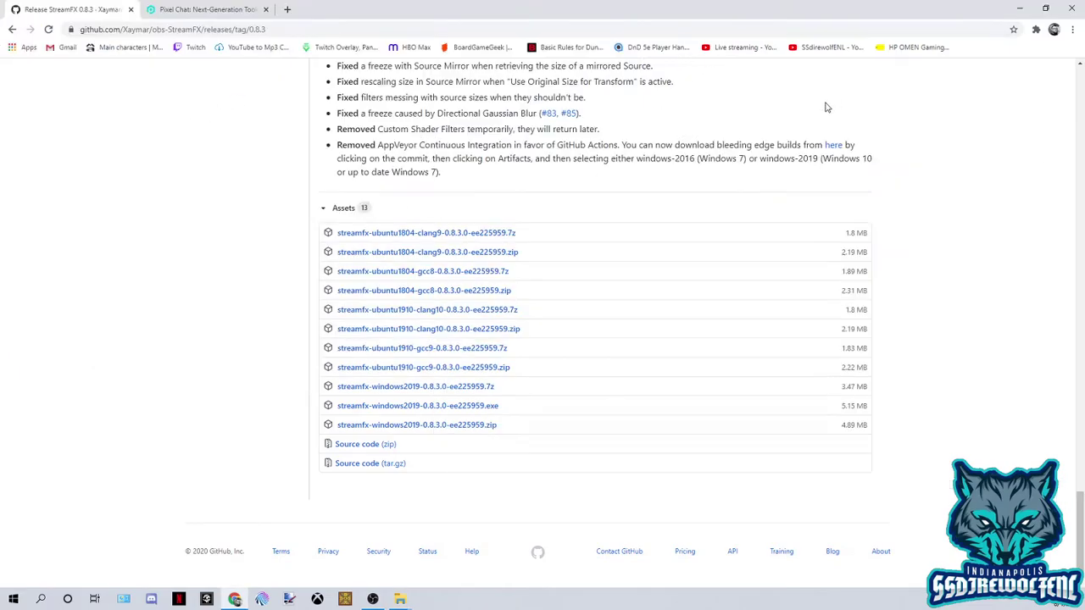
Drag StreamFX from the archive's plugins folder into obs-plugins, then close both folder windows
click(1019, 8)
click(795, 121)
double_click(556, 189)
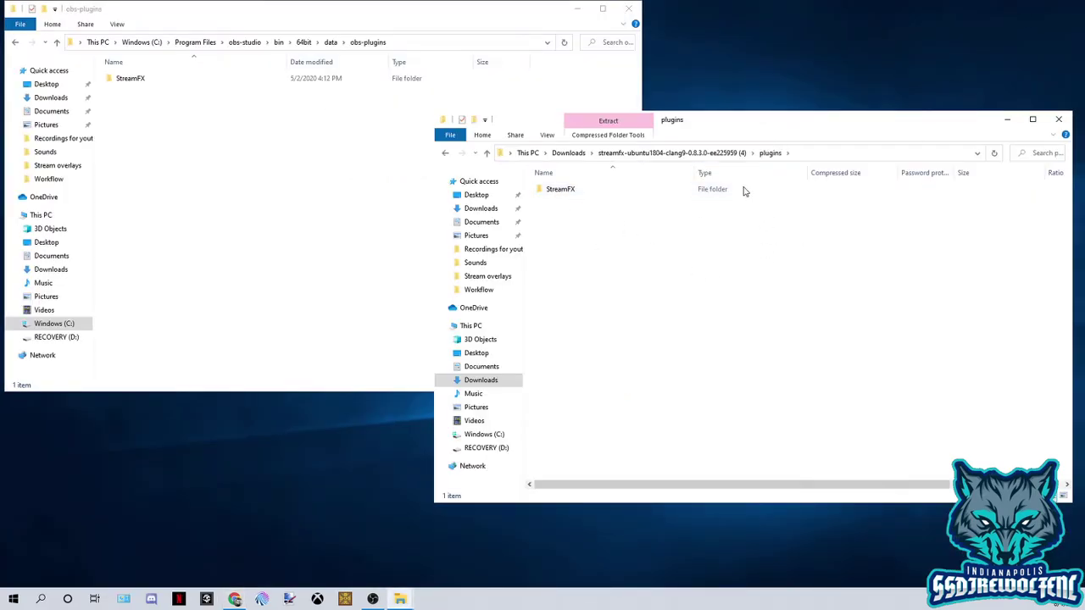
drag(566, 195, 627, 300)
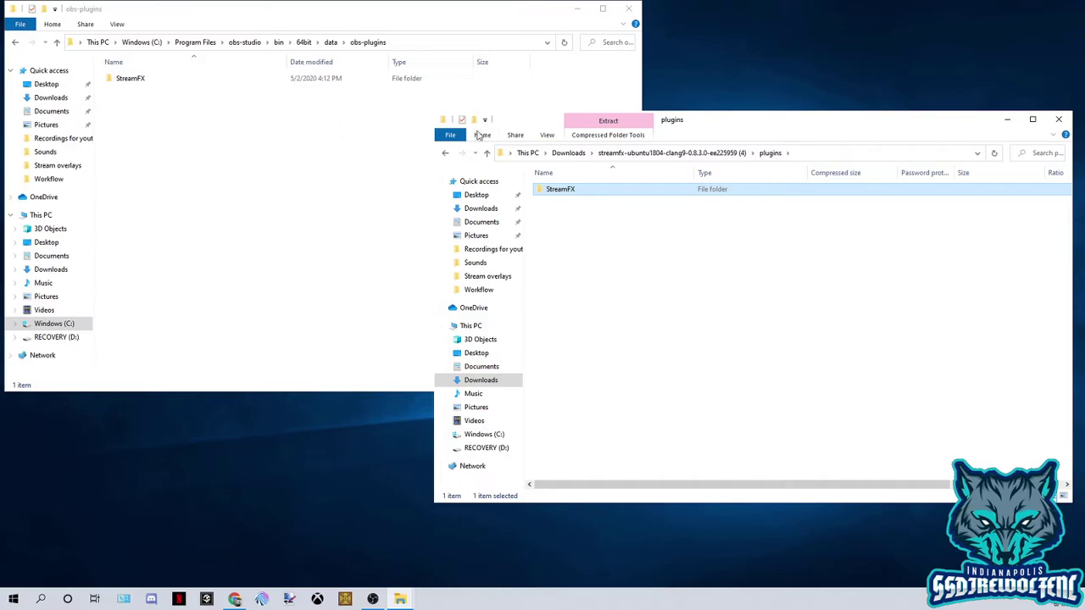
click(1058, 120)
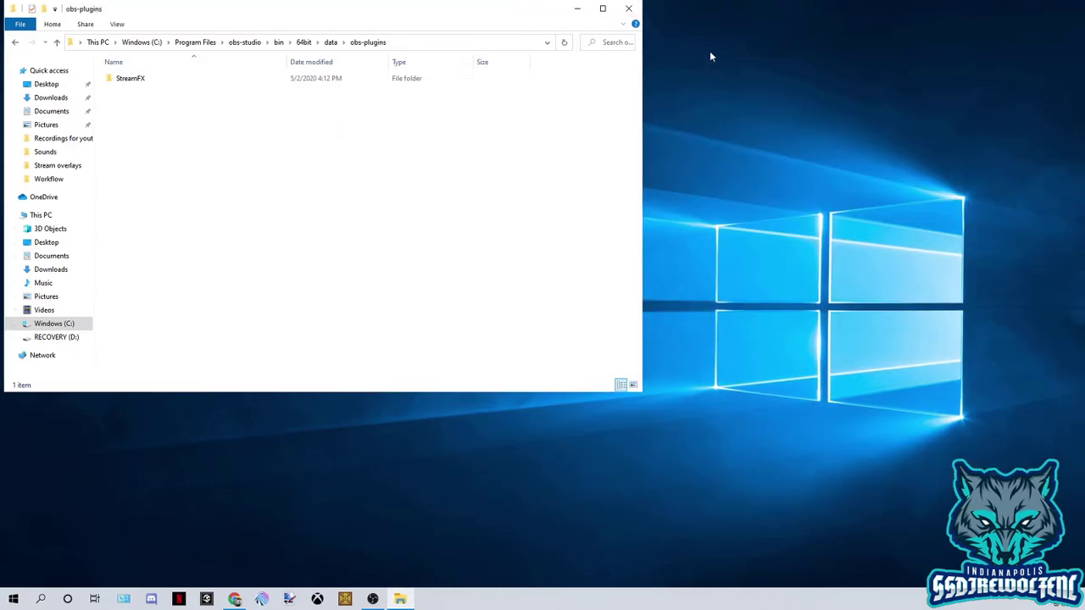
click(629, 9)
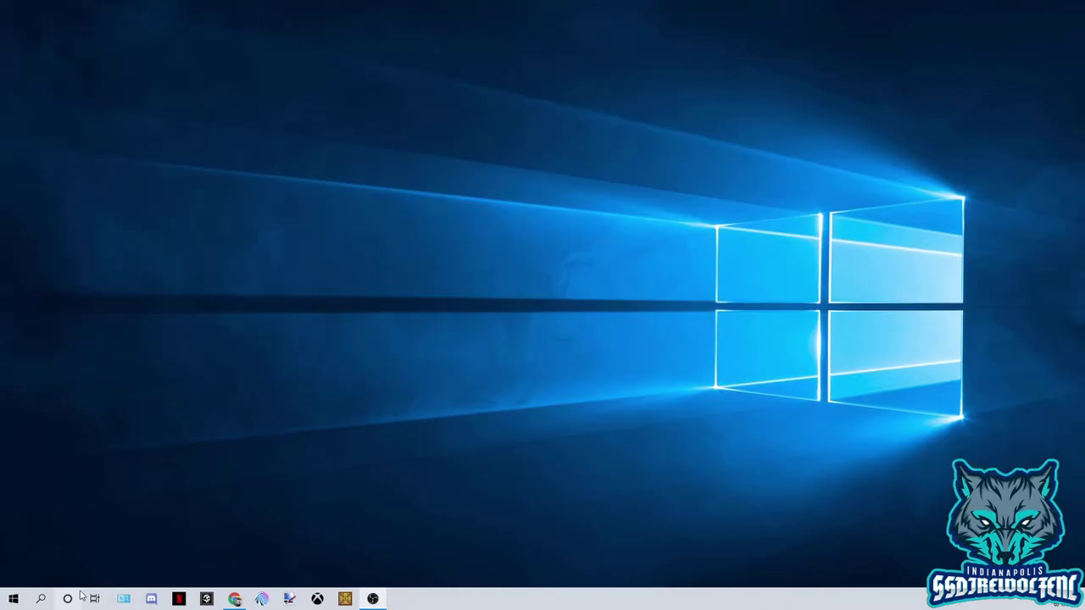
Maximise OBS and give Display Capture a 3D Transform filter with a Perspective camera
key(alt+Tab)
key(super+Up)
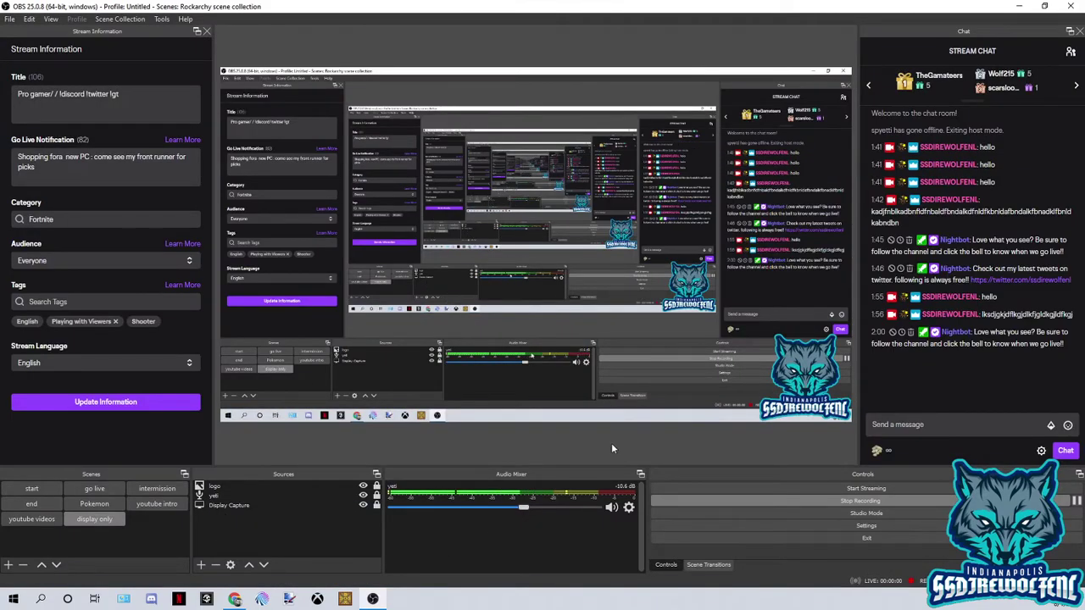
right_click(236, 507)
click(264, 482)
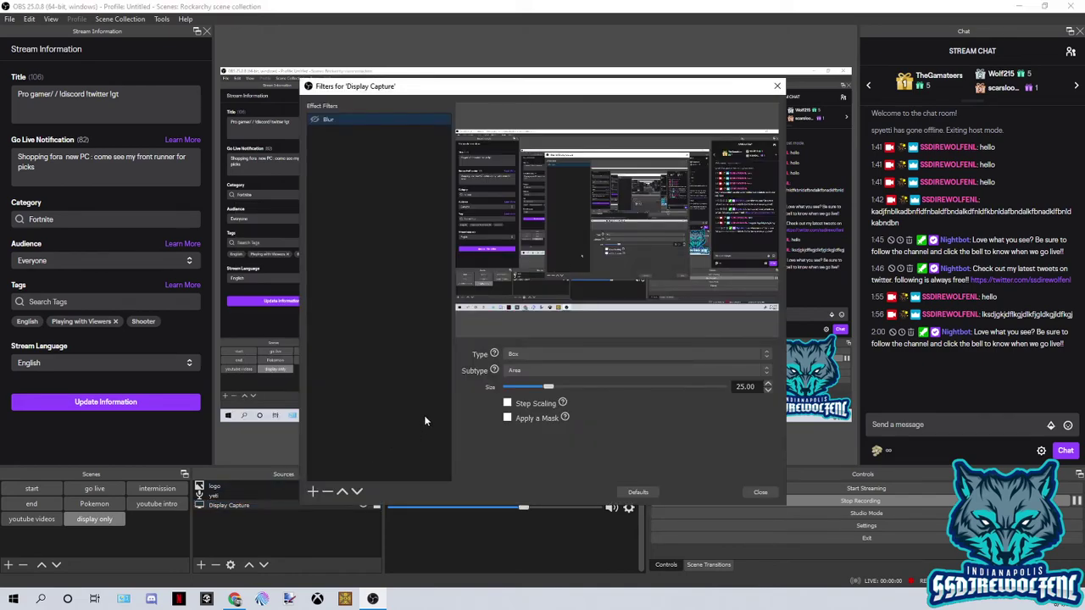
click(313, 491)
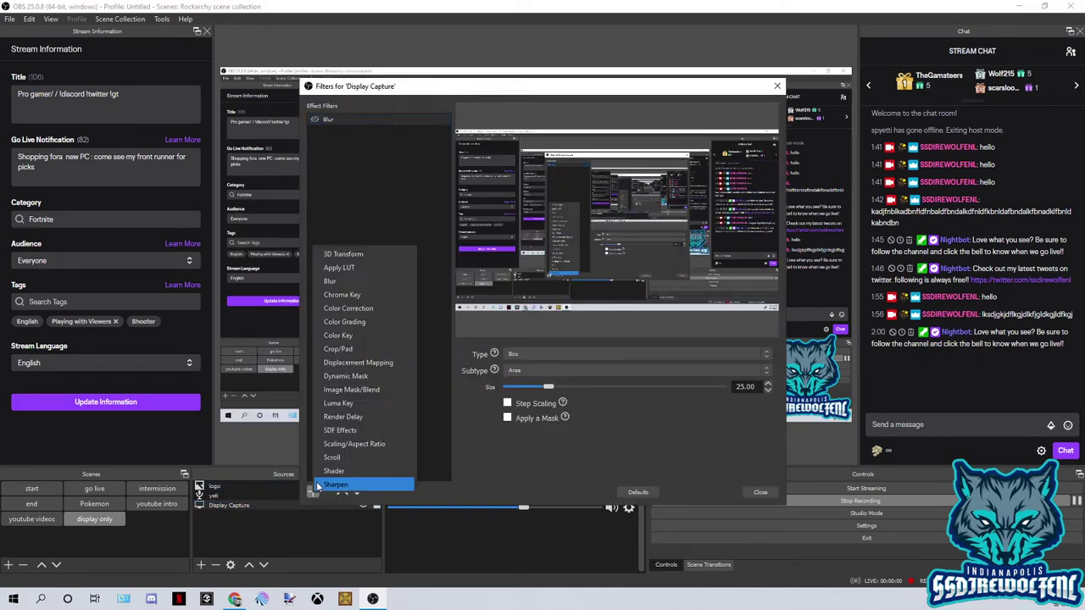
click(354, 257)
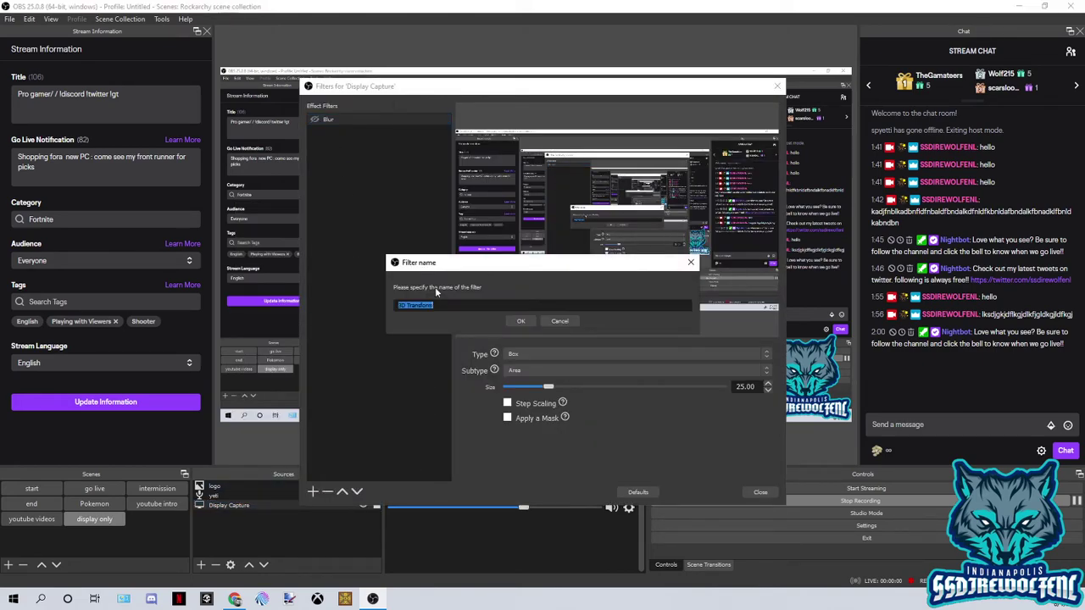
click(519, 321)
click(587, 374)
click(551, 383)
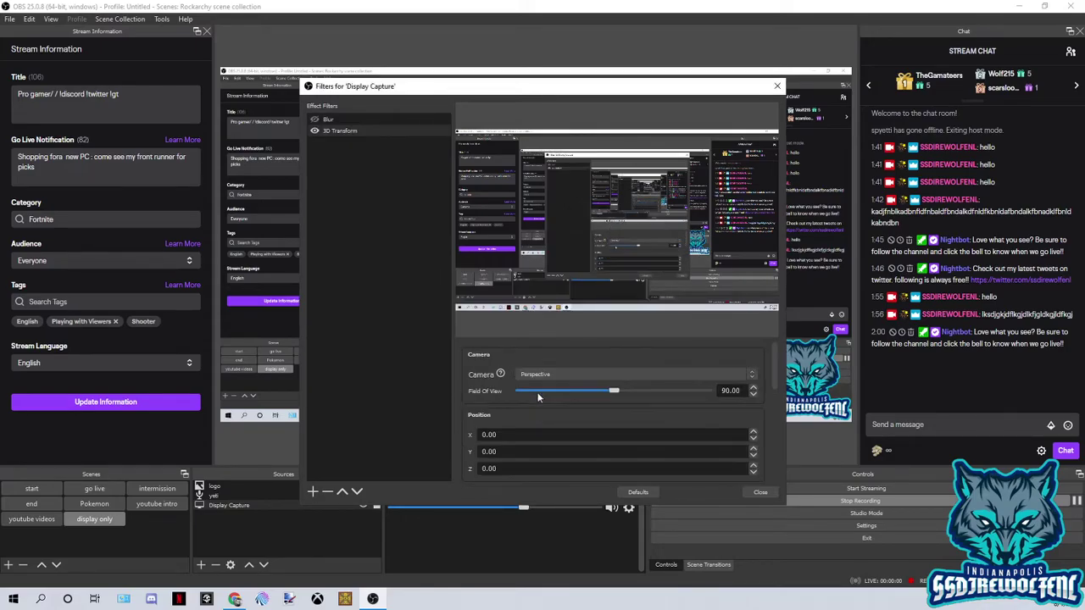
drag(613, 390, 614, 394)
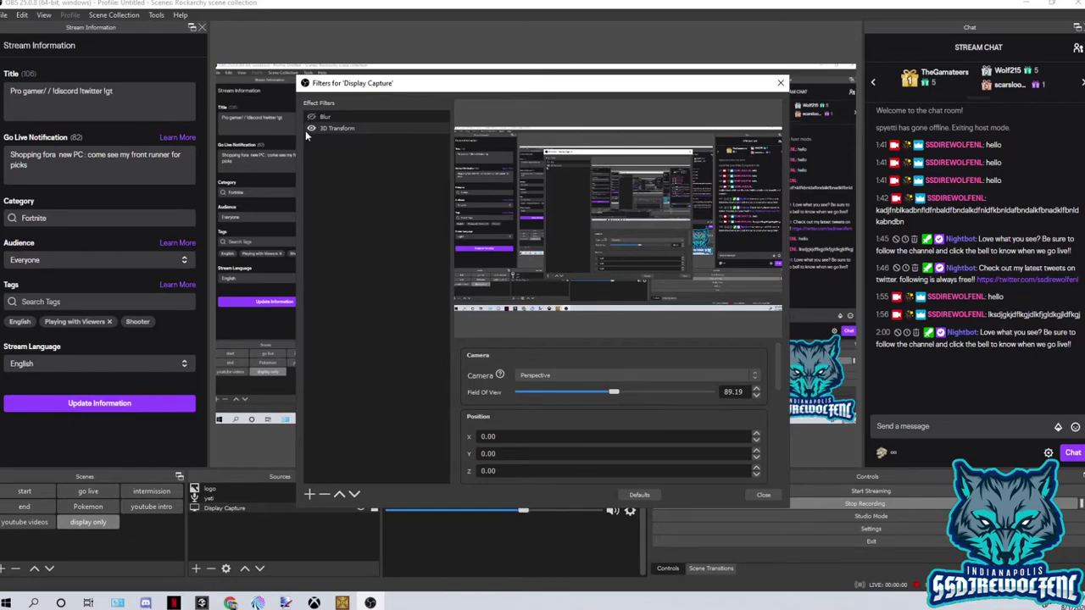
click(780, 82)
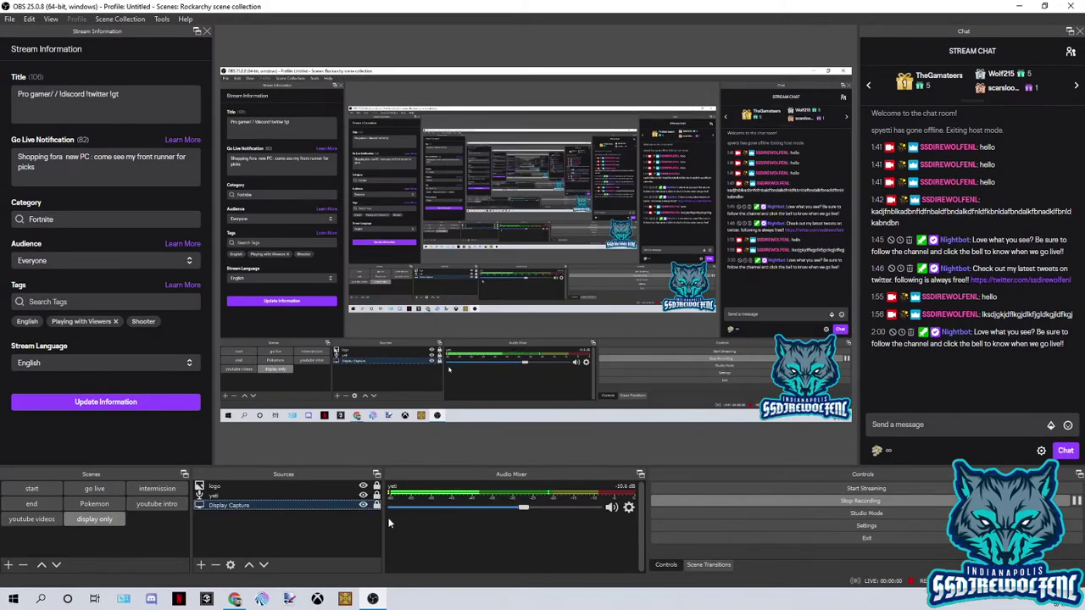
Open the Pixel Chat Overlay for editing in the Pixel Chat dashboard
click(259, 599)
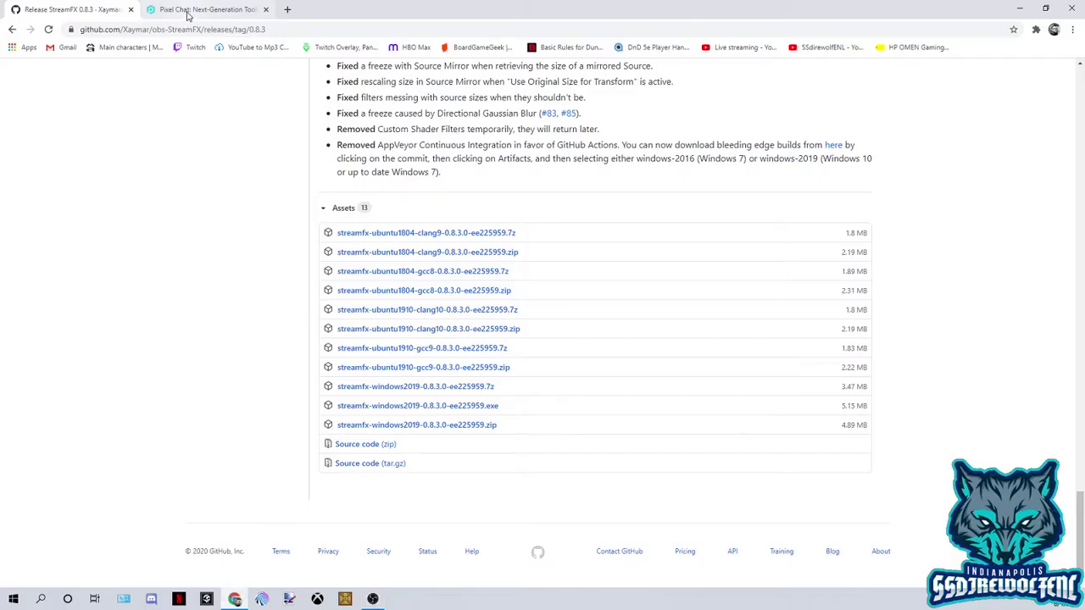
click(188, 10)
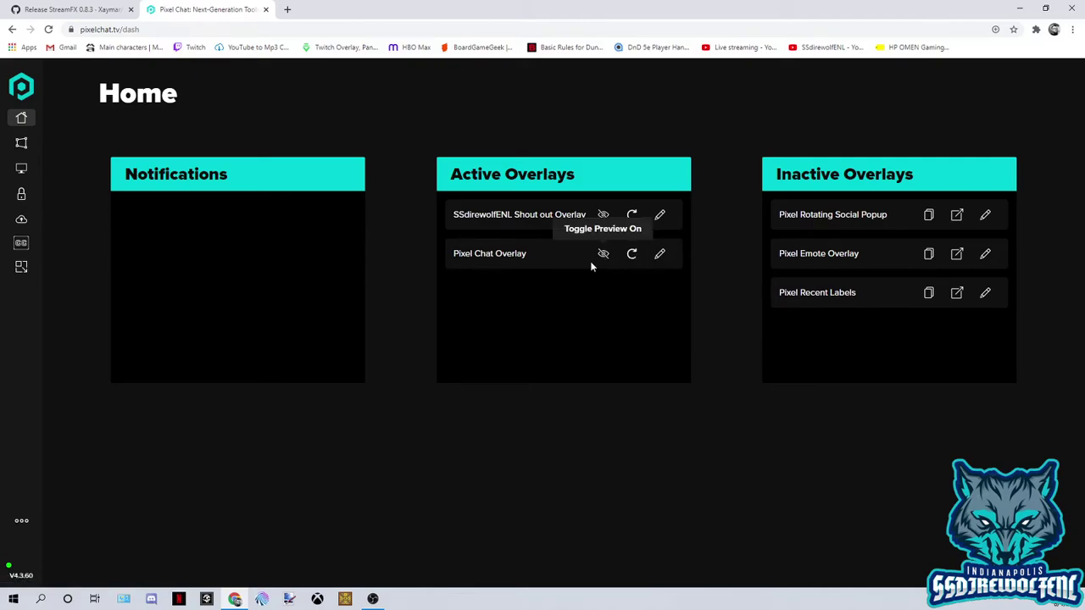
click(661, 255)
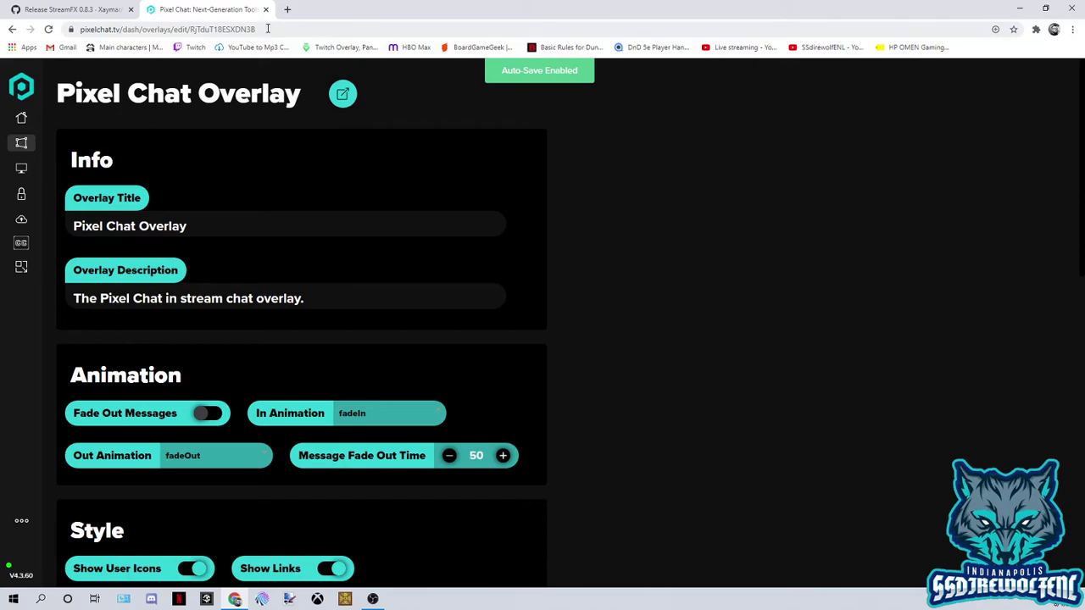
Copy the overlay's live page address, close that tab, and return to OBS
click(338, 95)
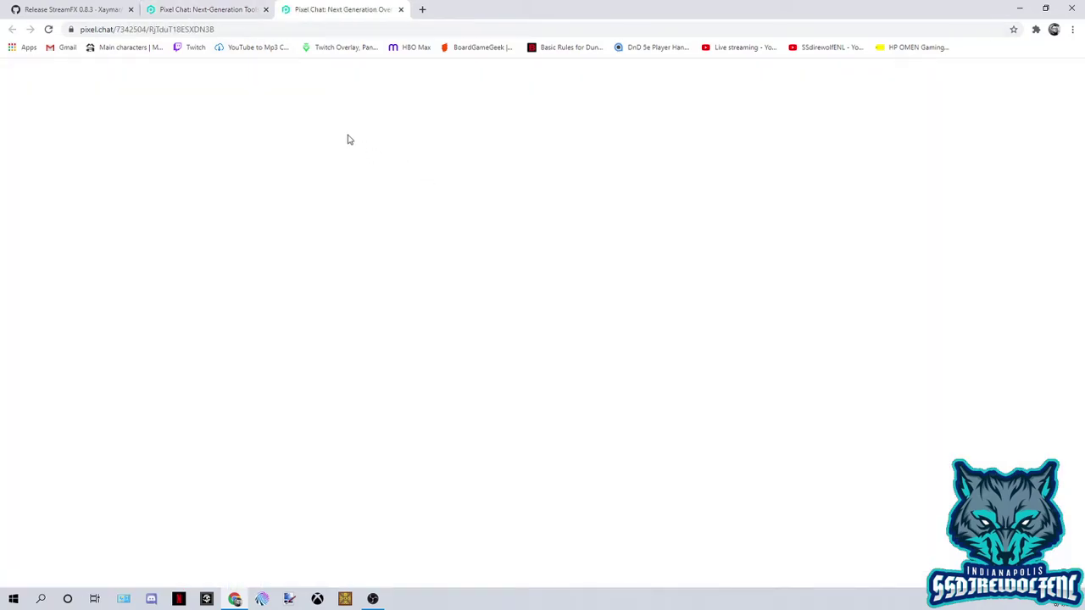
click(208, 27)
right_click(176, 33)
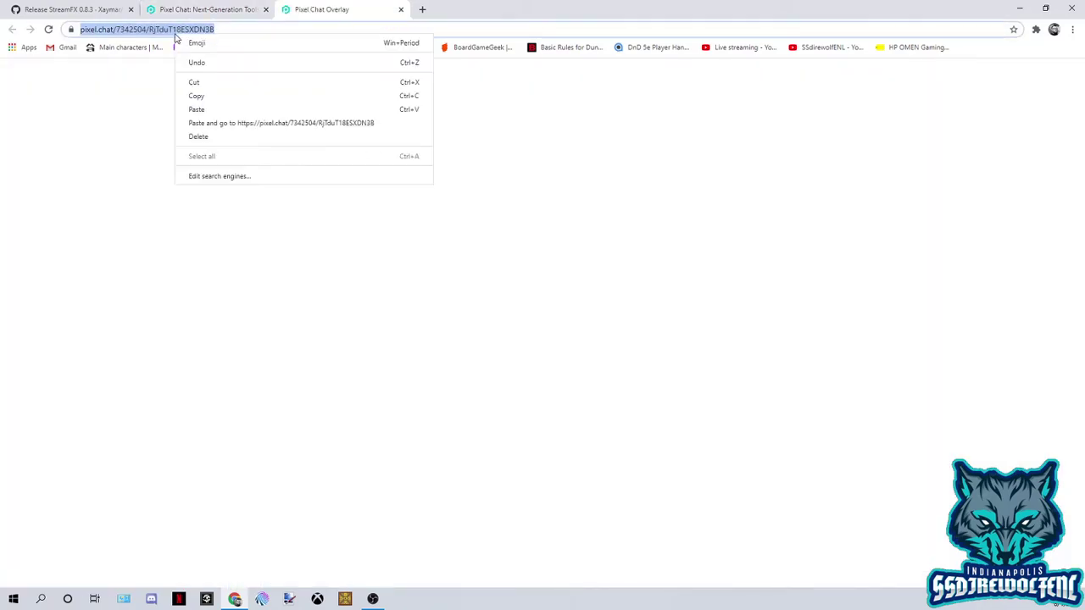
click(206, 96)
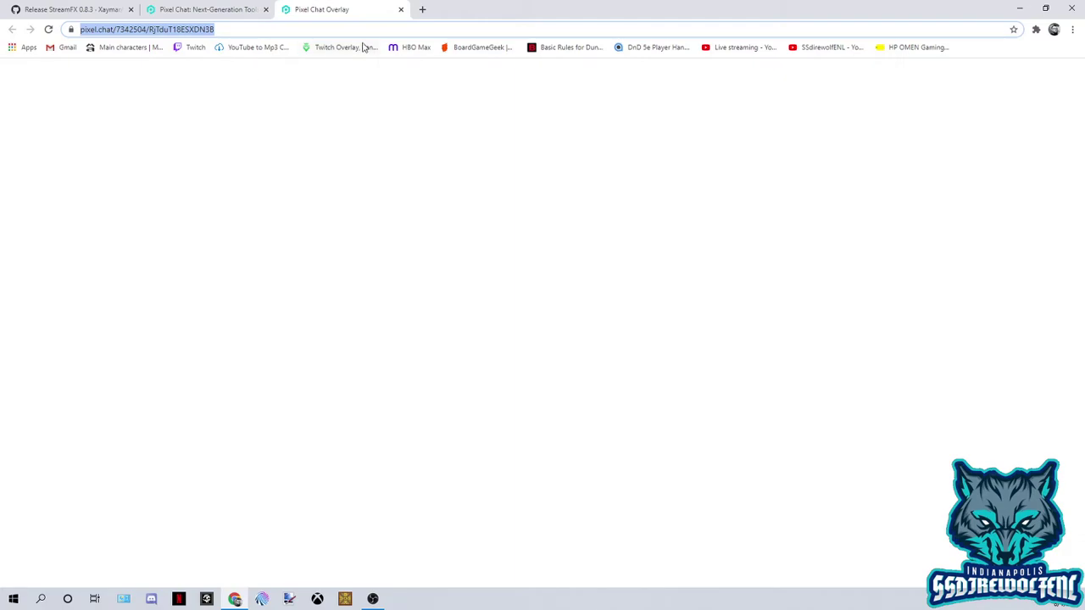
click(400, 10)
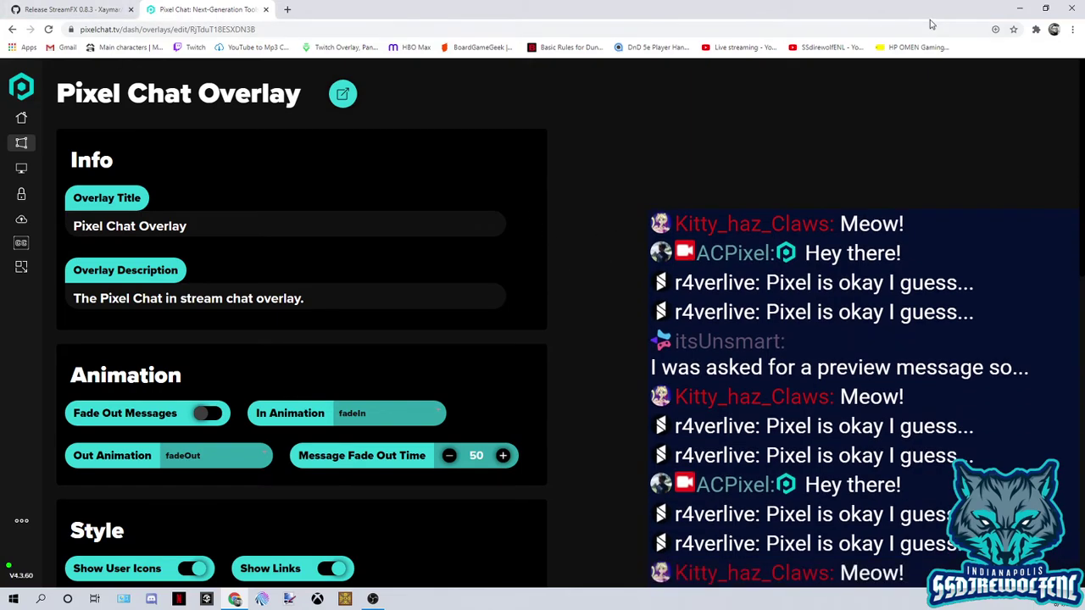
click(375, 599)
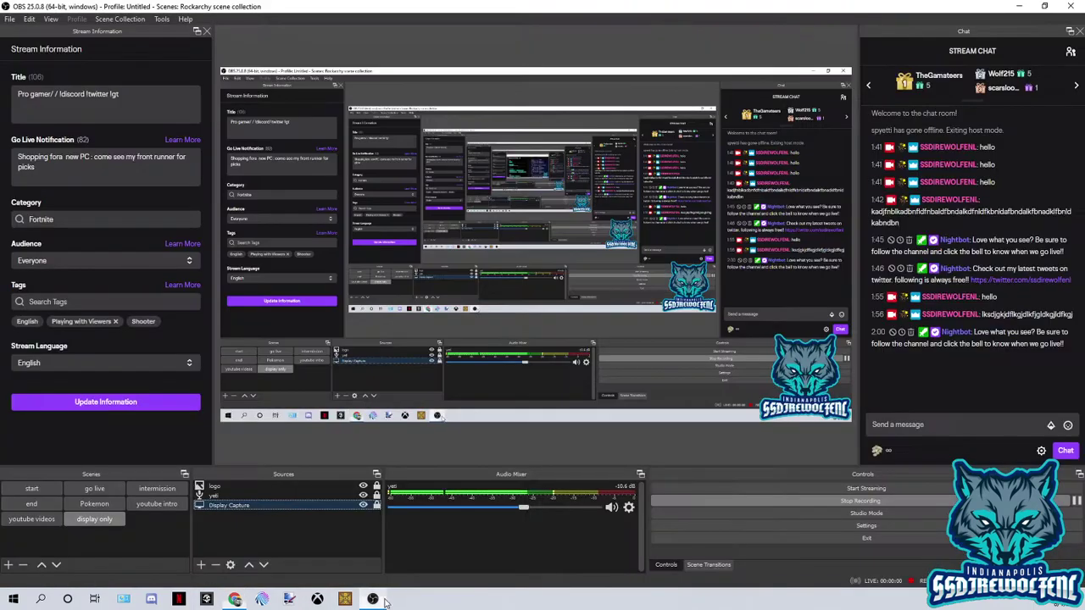
Create a new browser source named '3d chat v2'
click(201, 565)
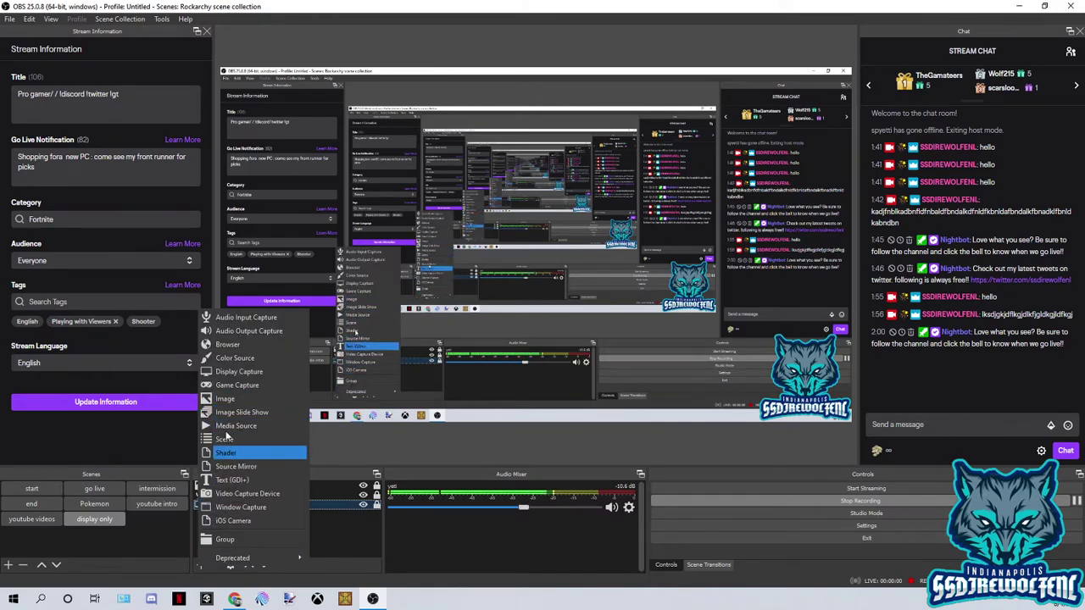
click(229, 349)
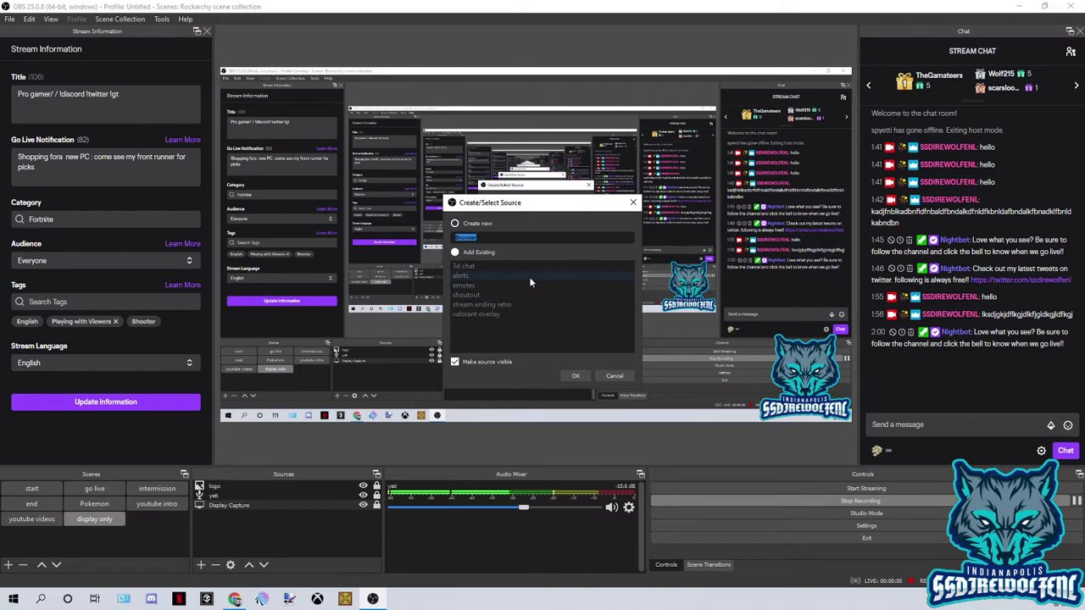
key(BackSpace)
text(3d chat v2)
click(576, 377)
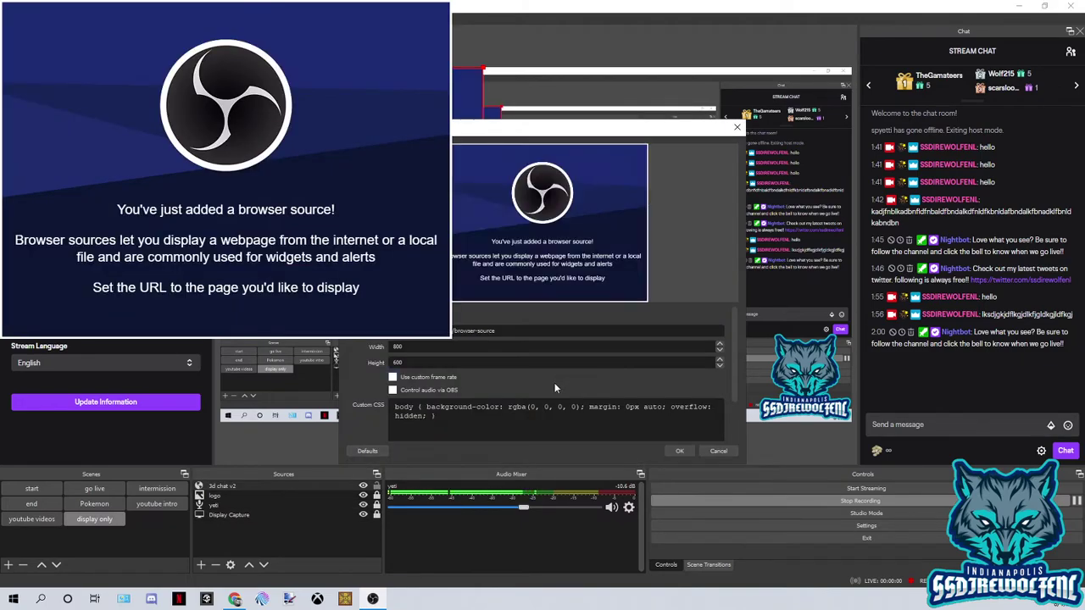
Replace the source's placeholder URL with the copied Pixel Chat overlay address
key(ctrl+a)
key(BackSpace)
right_click(407, 333)
click(423, 394)
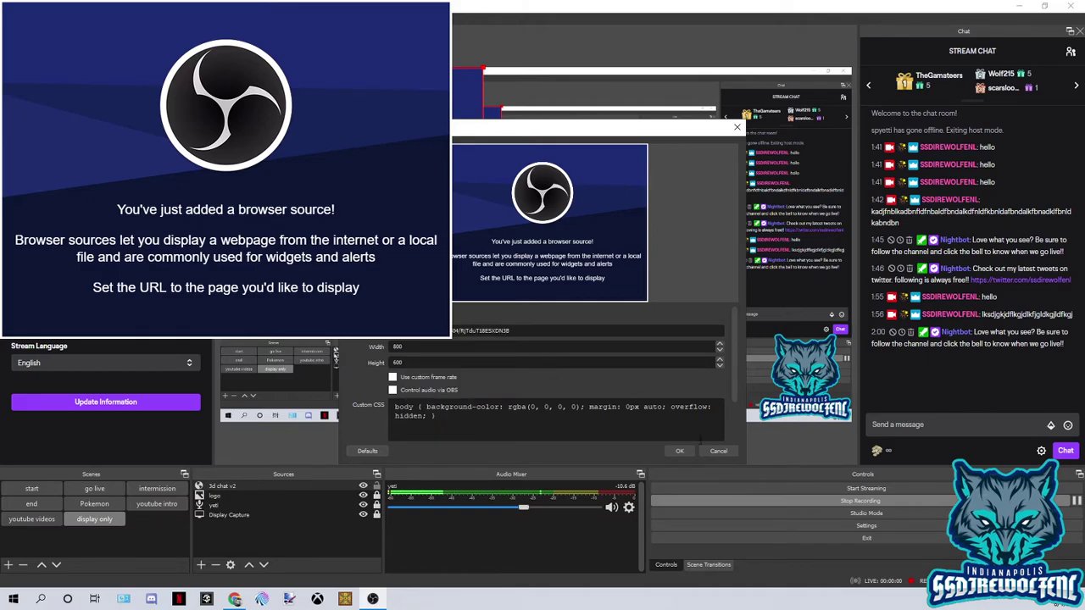
click(678, 451)
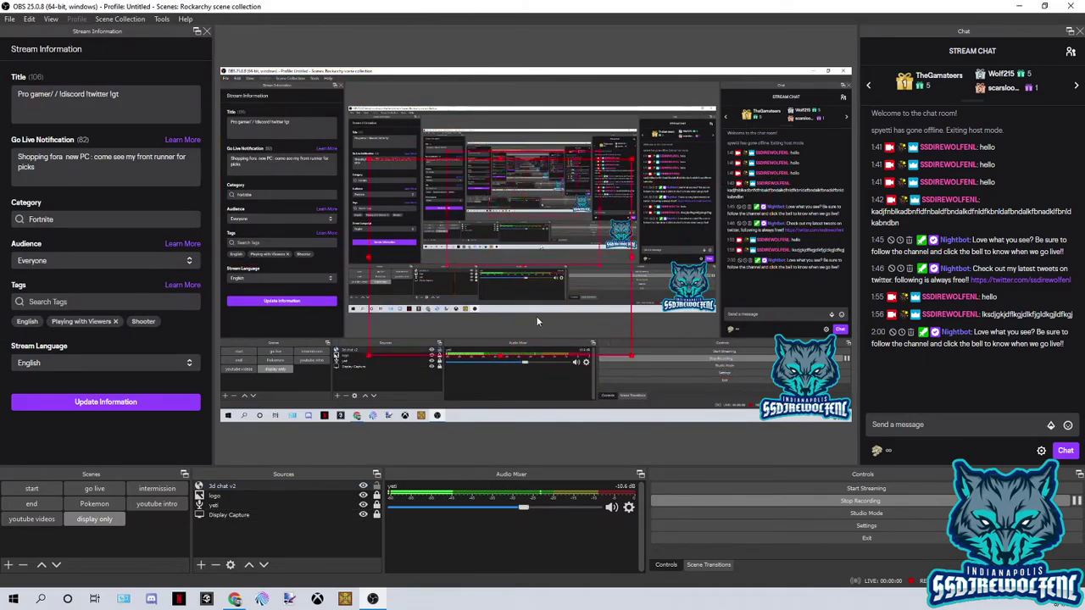
Send two 'hello' test messages and move the chat overlay to the canvas's bottom-right corner
click(873, 424)
text(hello)
key(Return)
text(hello)
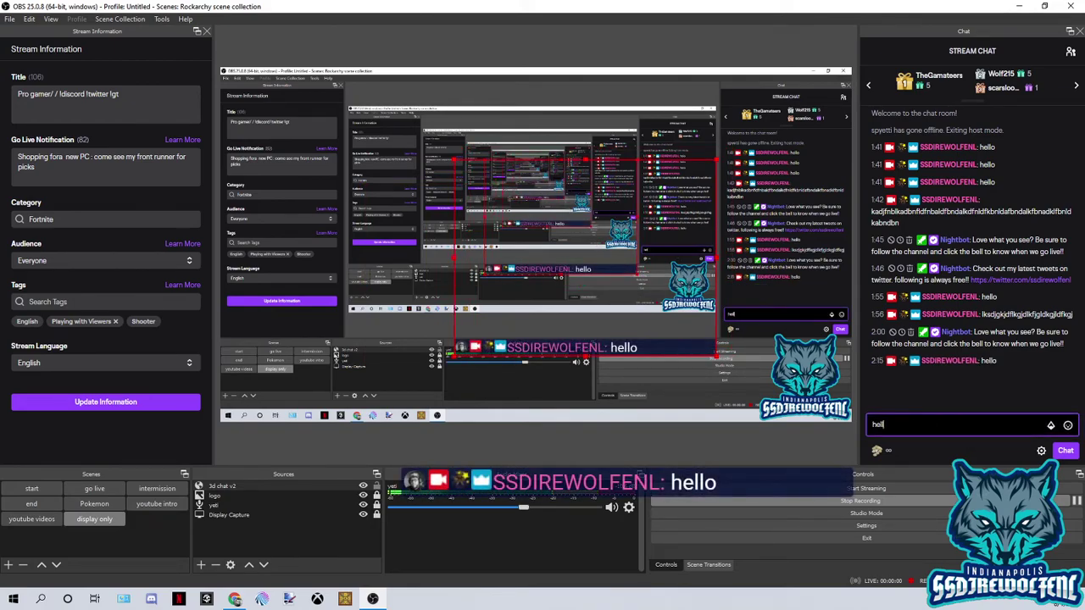
key(Return)
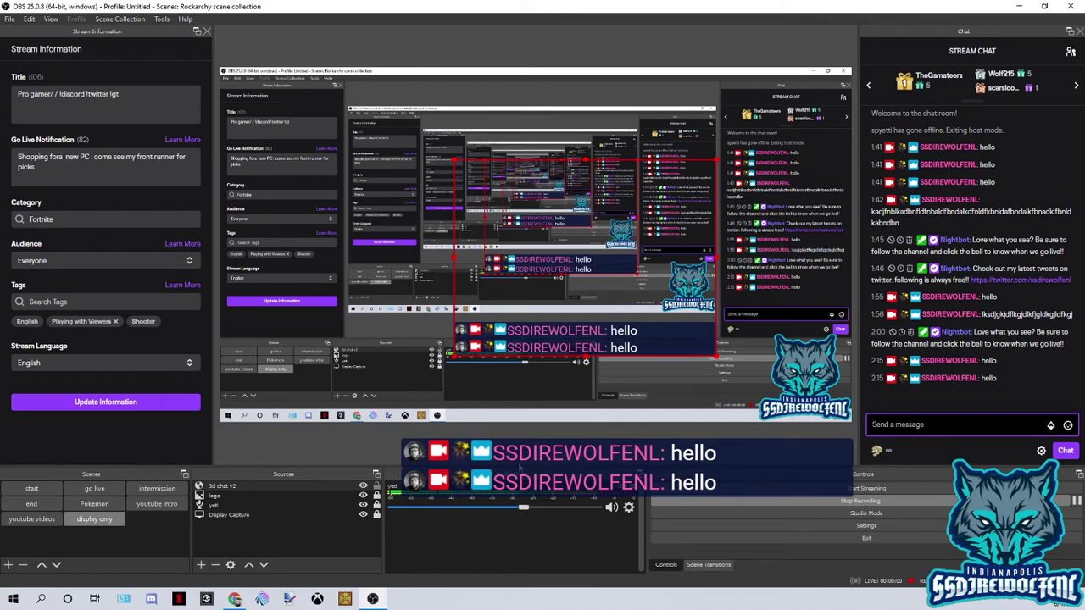
drag(644, 350, 780, 417)
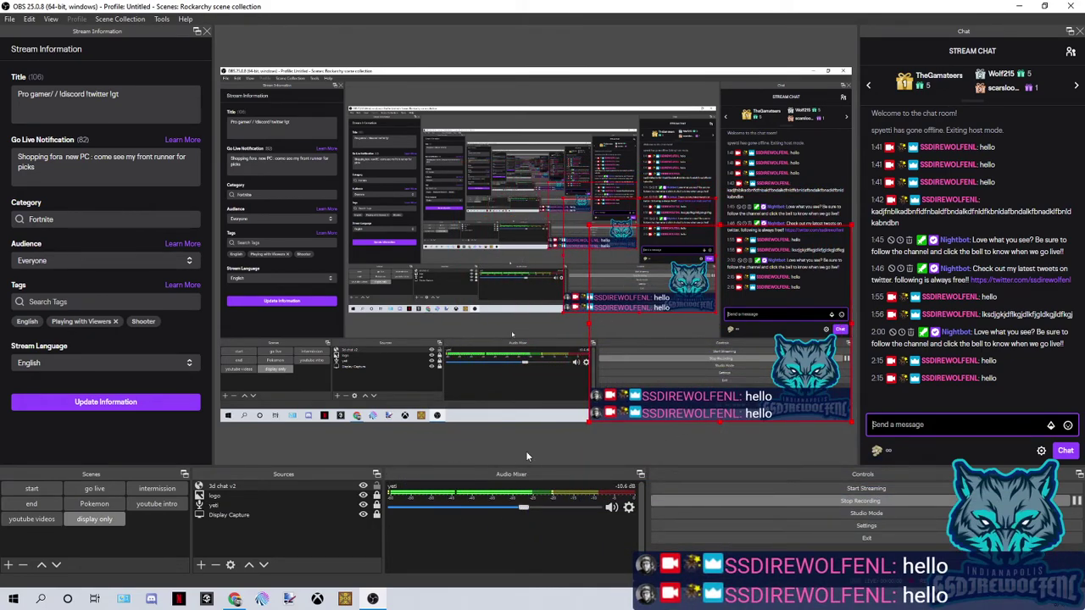
right_click(669, 413)
Add a 3D Transform filter to '3d chat v2' with the camera set to Perspective
click(593, 380)
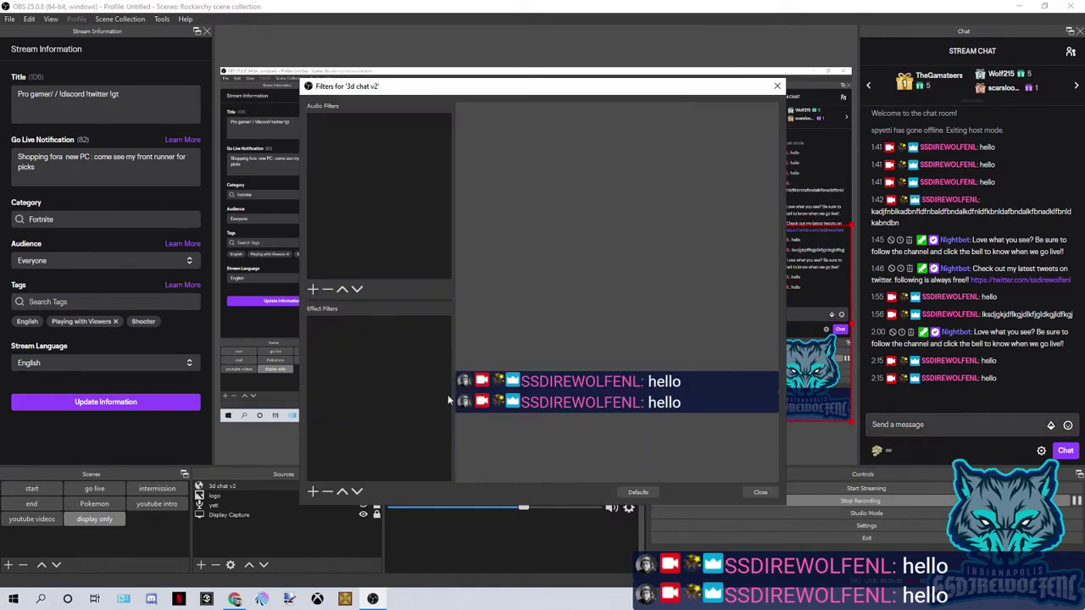
click(312, 490)
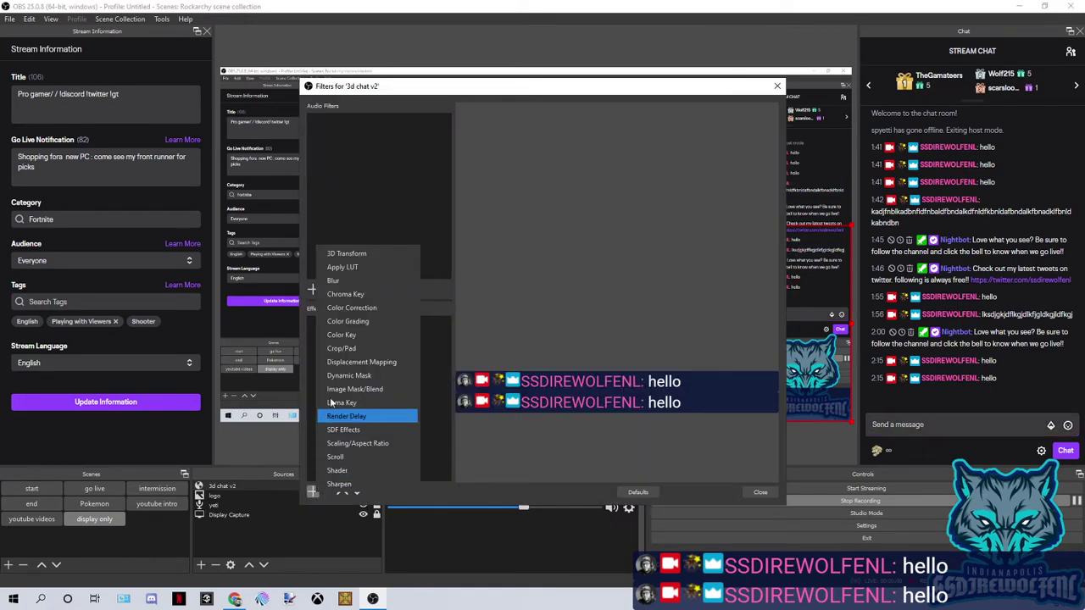
click(359, 254)
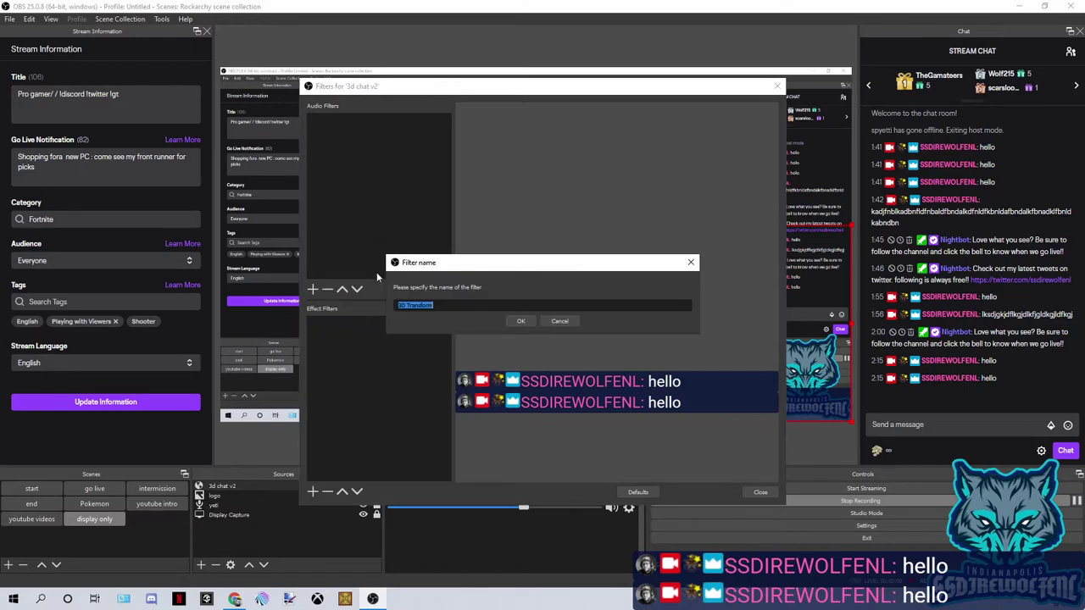
click(521, 322)
drag(713, 89, 465, 62)
click(368, 344)
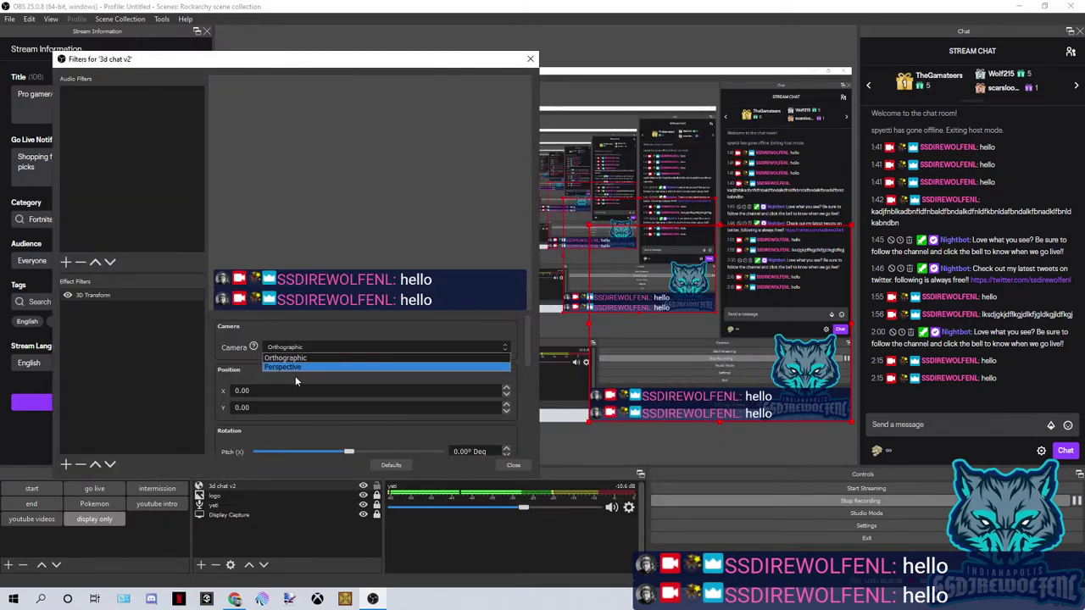
click(295, 368)
Try Position X at -10, then set it back to 0
scroll(288, 398, down, 1)
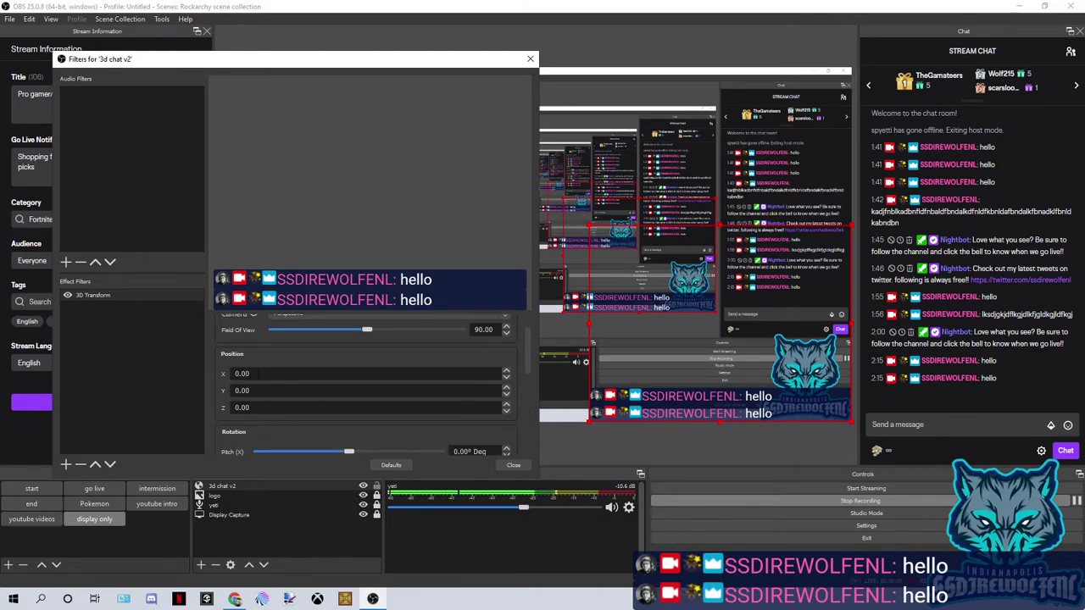
click(506, 377)
key(BackSpace)
text(-)
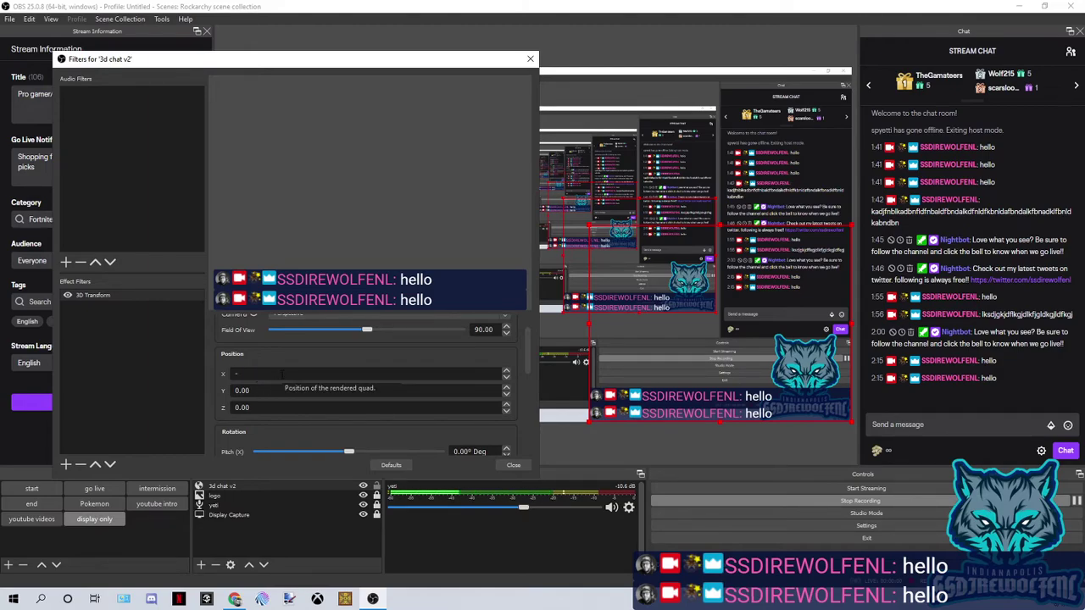
text(10)
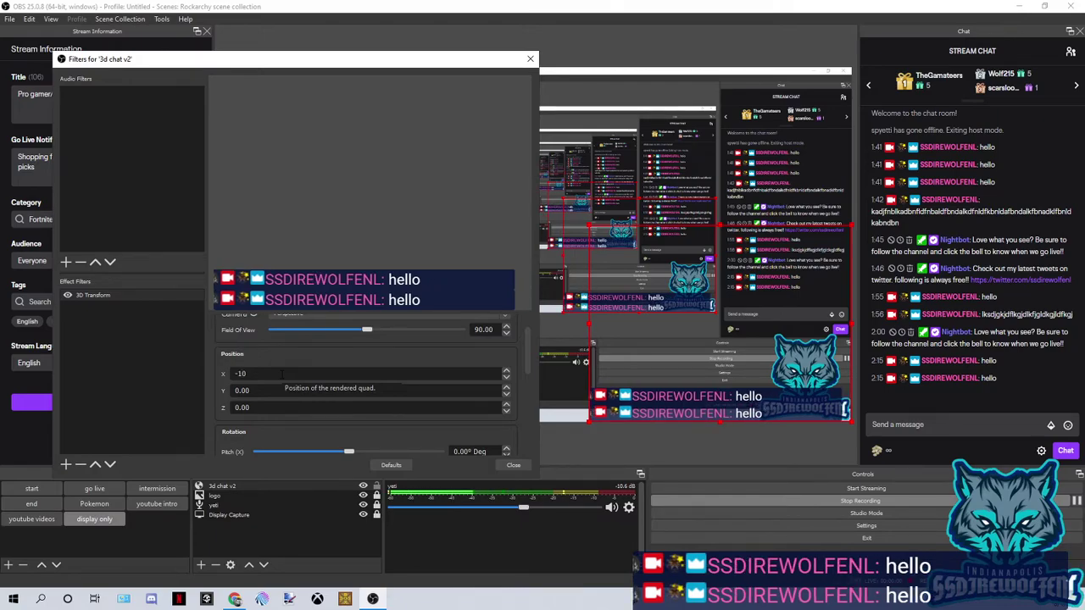
key(BackSpace)
key(BackSpace)
key(BackSpace)
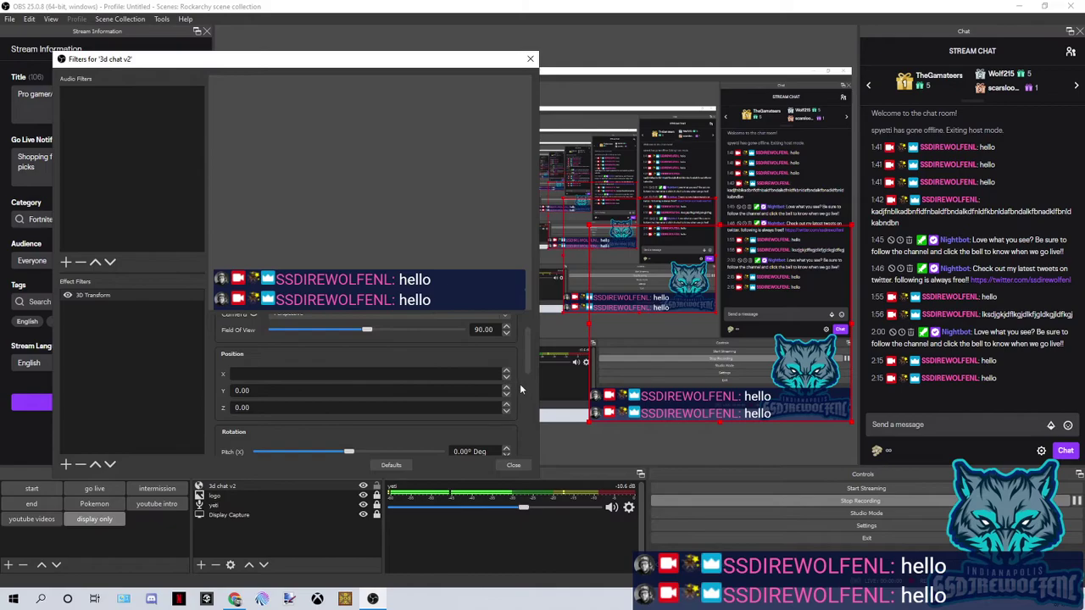
text(0)
key(Return)
Set field of view to about 105.42 and yaw to about 9.59°, then close the filters
scroll(531, 396, down, 3)
scroll(530, 396, up, 3)
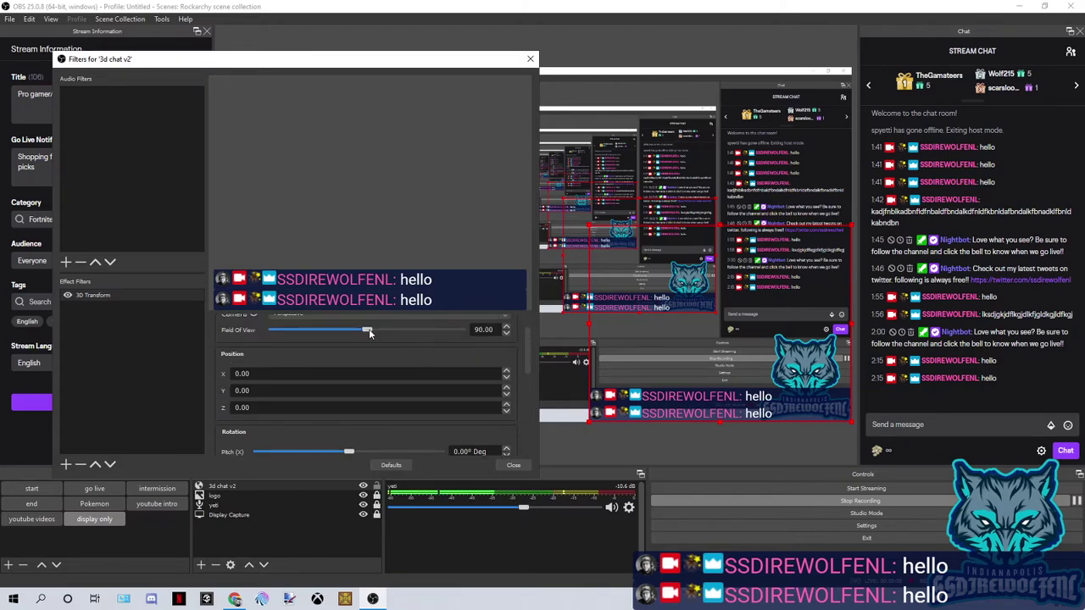
drag(369, 333, 384, 330)
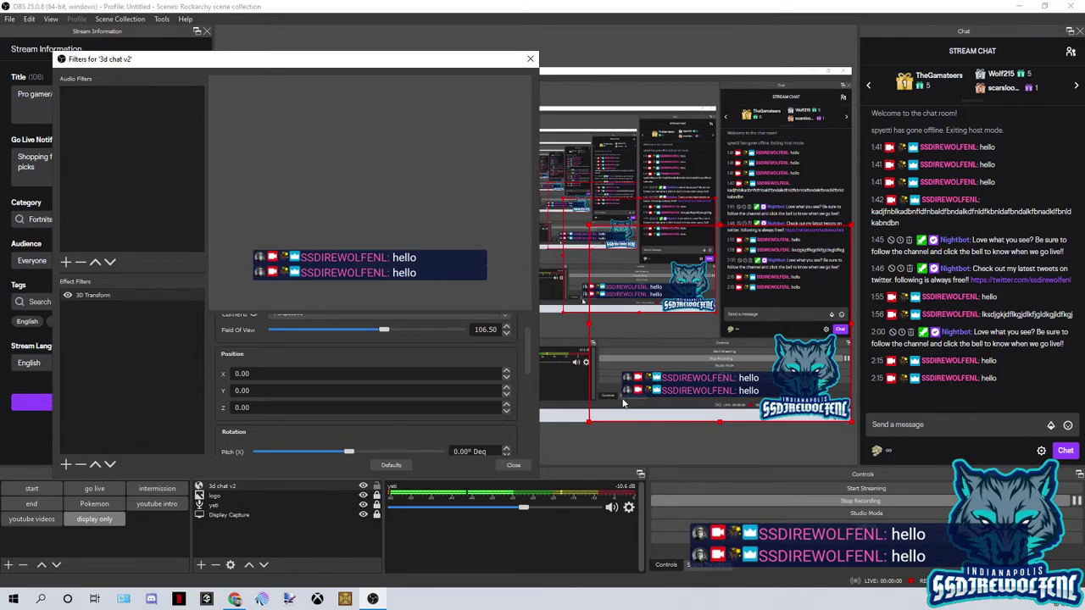
scroll(515, 416, down, 2)
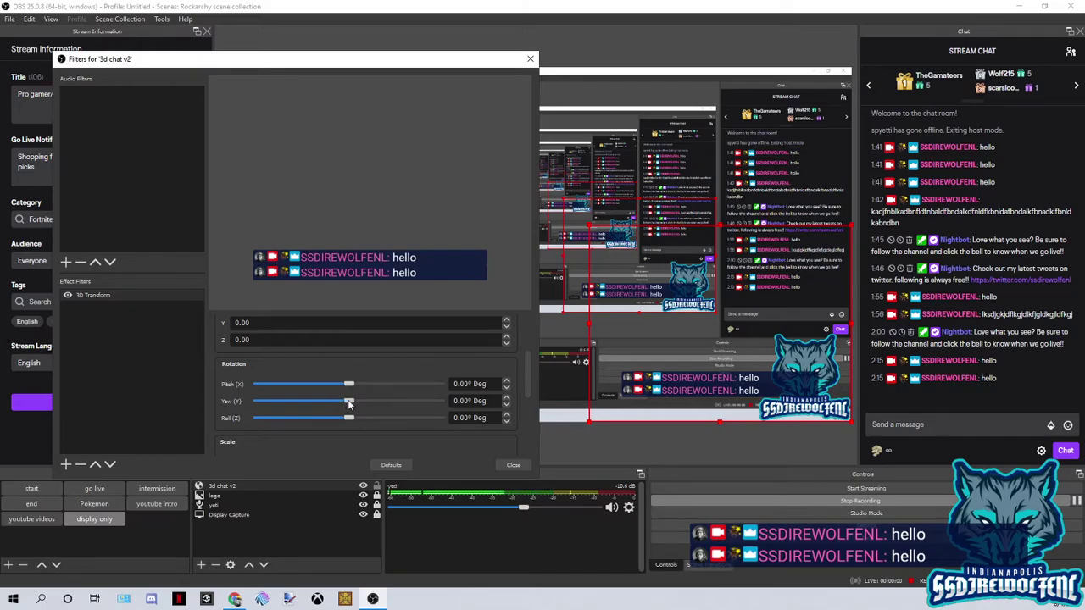
drag(348, 403, 354, 404)
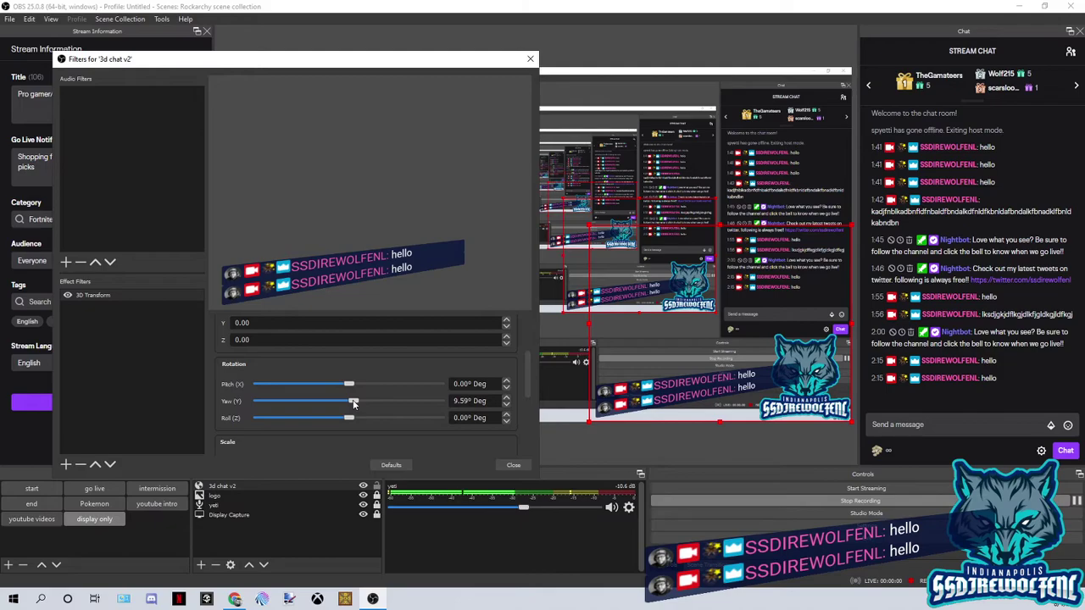
scroll(509, 370, up, 2)
drag(360, 330, 383, 331)
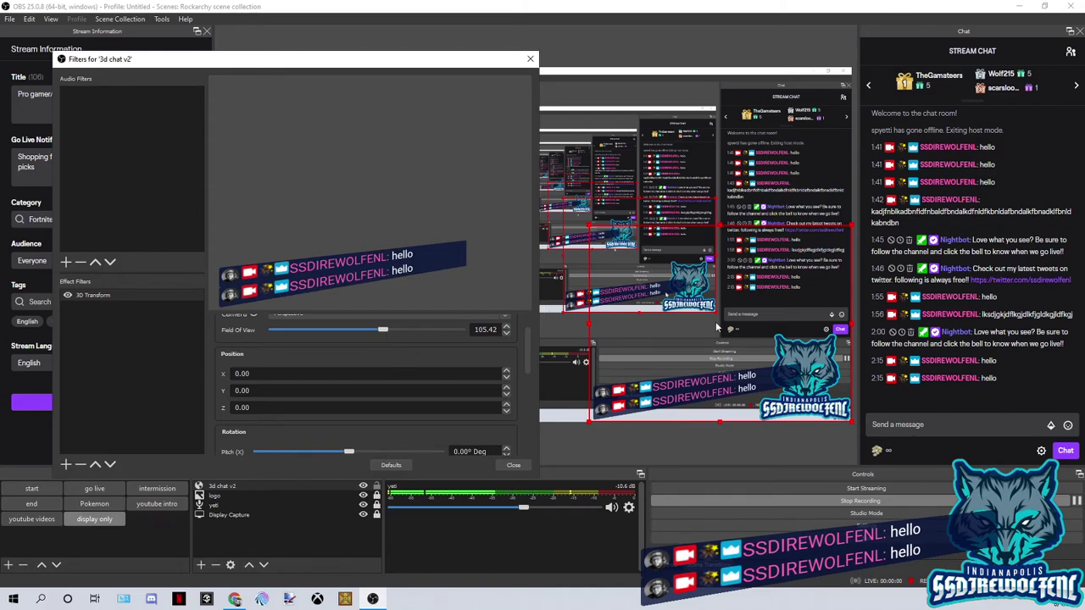
click(530, 59)
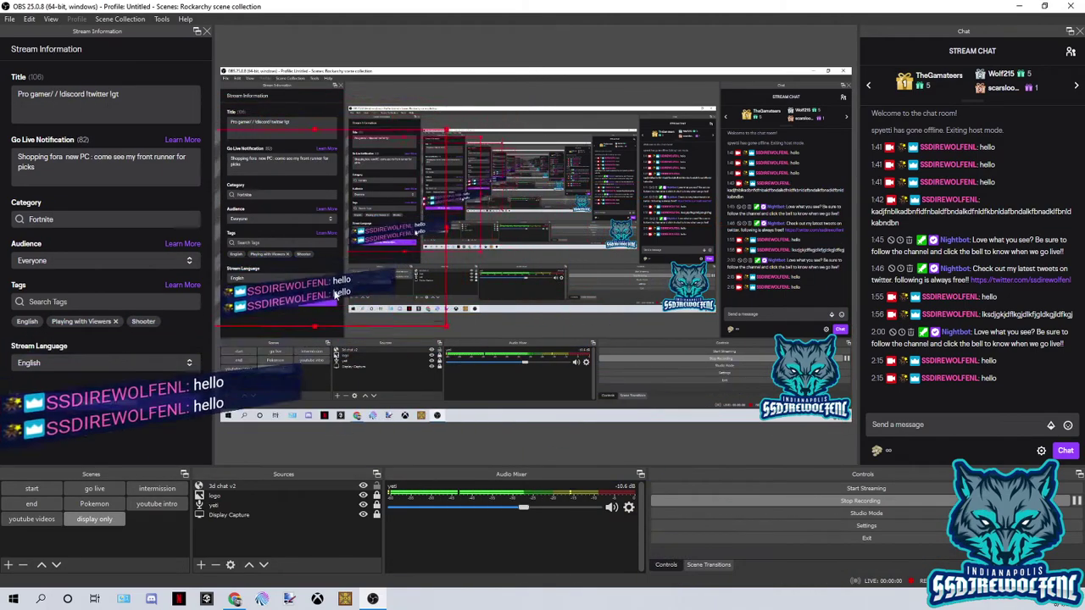